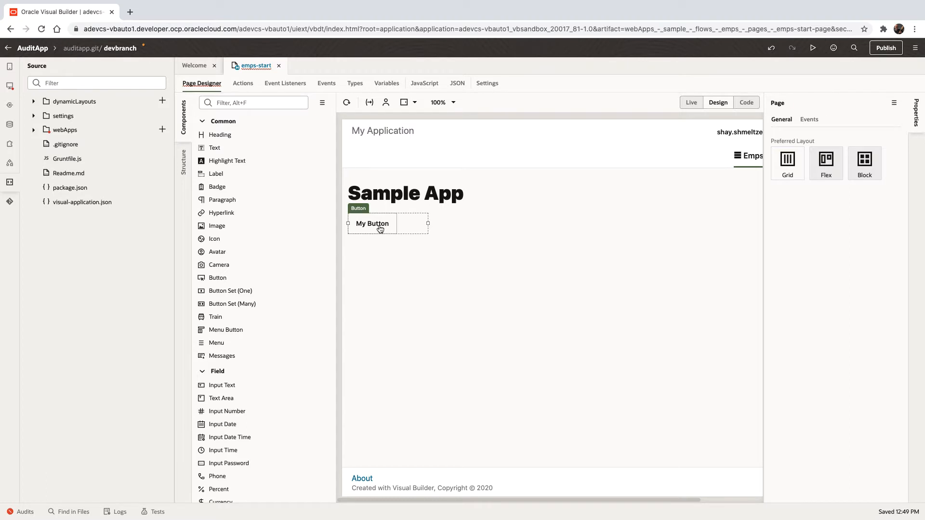
Create an event on My Button that starts a new action chain
click(816, 121)
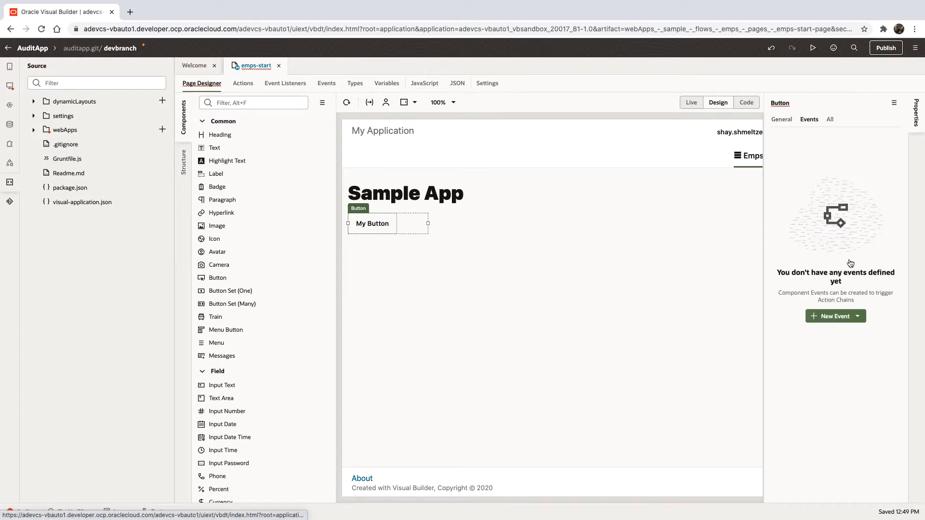
click(835, 316)
click(845, 330)
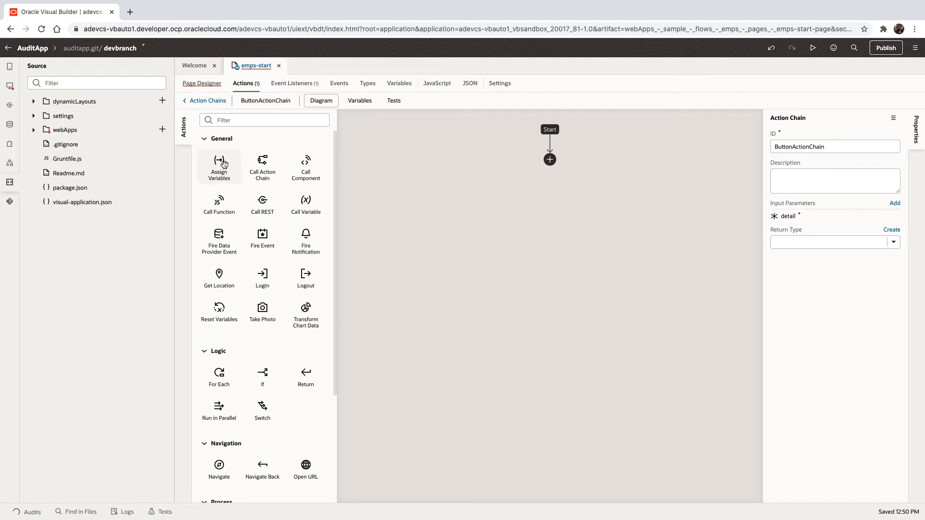
Add a Call REST action to the button's action chain, with an Assign Variables action on its success branch
drag(263, 200, 553, 160)
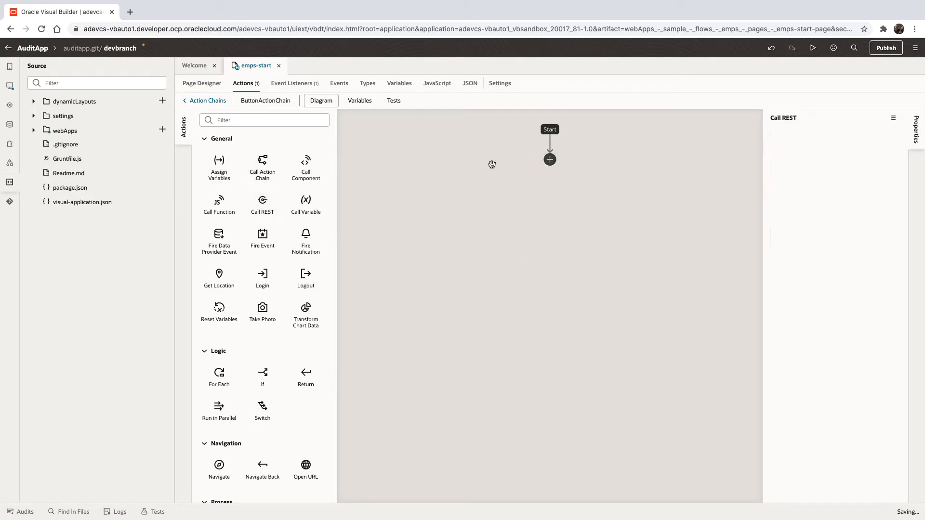
drag(219, 163, 466, 212)
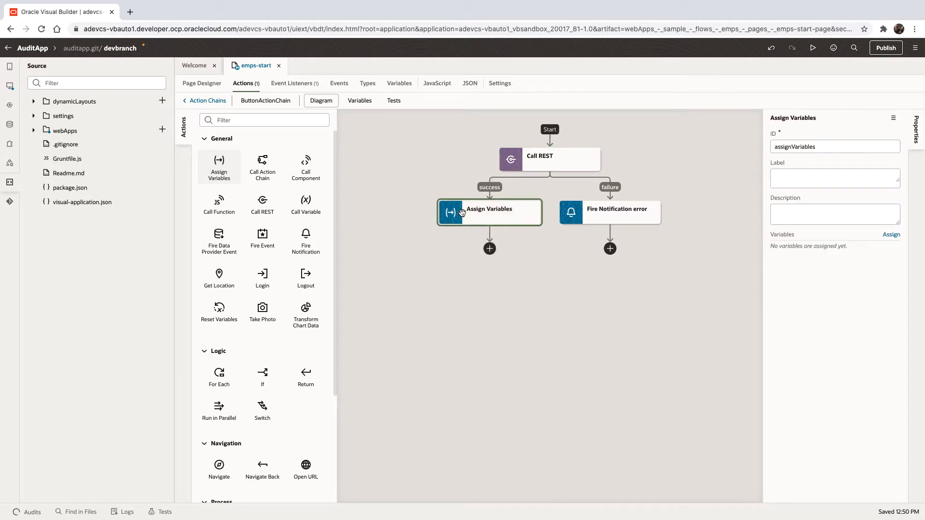
mouse_move(534, 164)
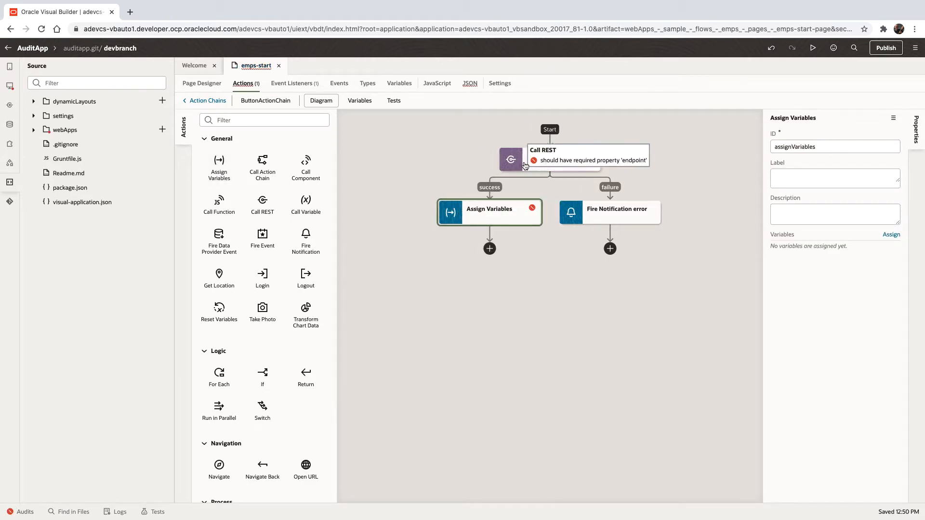
mouse_move(523, 215)
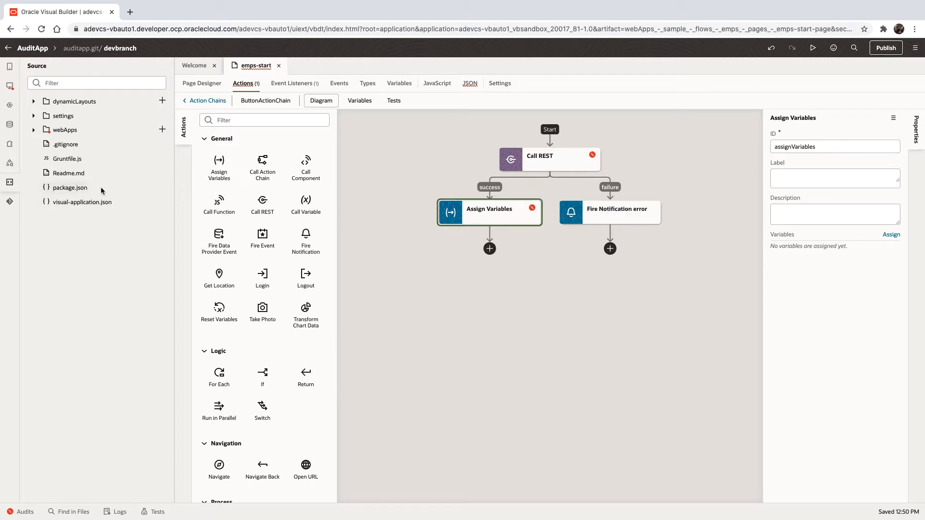
Add a grunt.initConfig block to Gruntfile.js with vb-audit options setting lowestReportedSeverity to 'error'
click(68, 160)
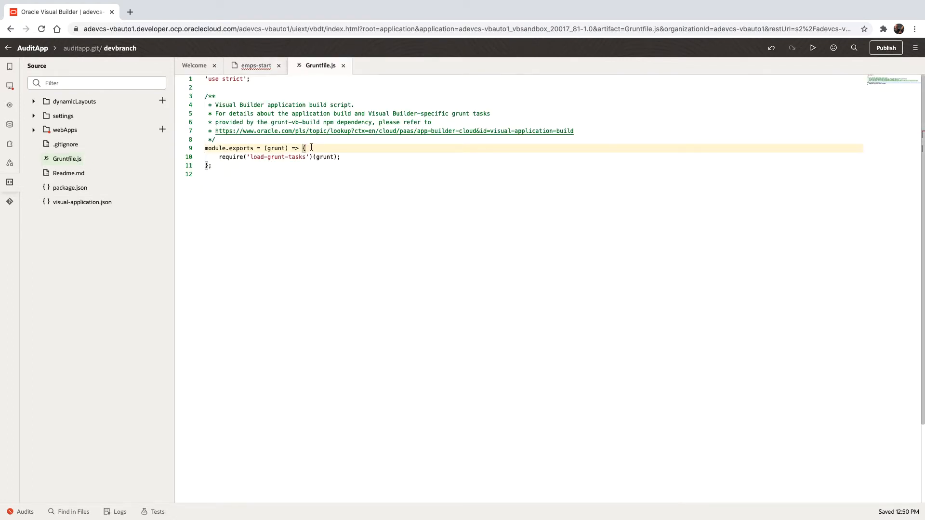
key(Return)
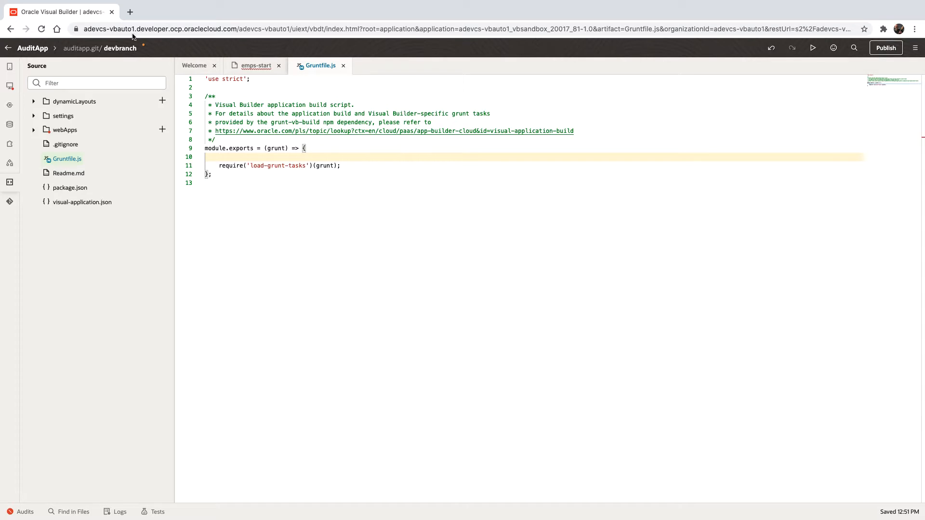
text(grunt.initConfig({    'vb-audit': {       options: {         // audit options         config: {           lowestReportedSeverity: 'error'         },       }   } });)
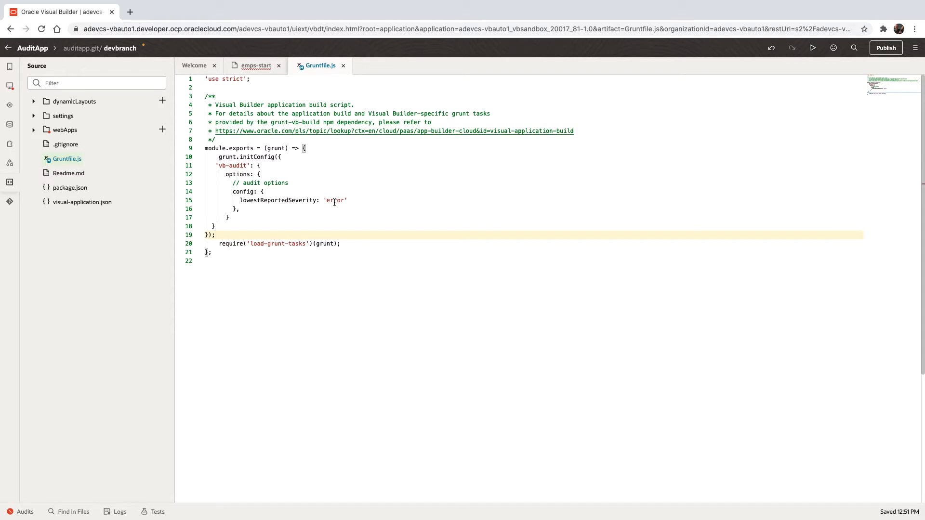
Commit all changes and push them to the remote devbranch with the commit message "added button action"
click(133, 50)
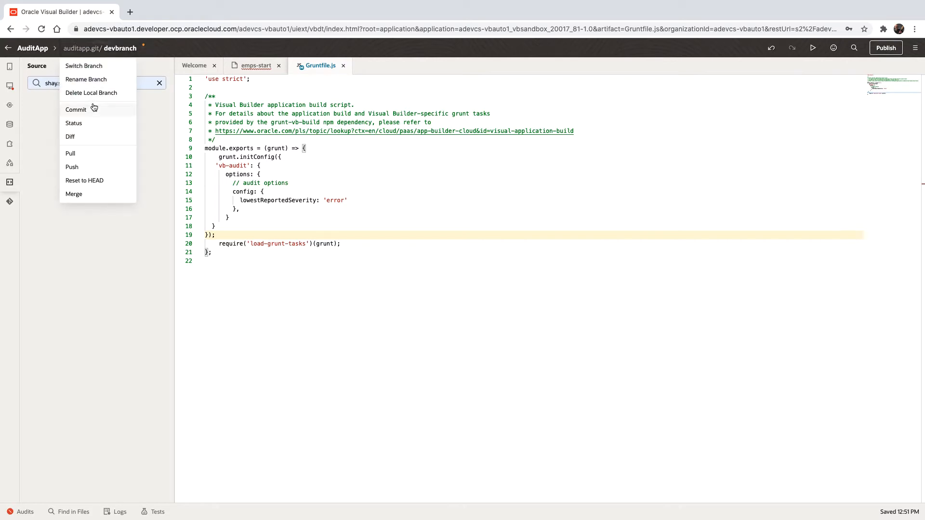
click(82, 167)
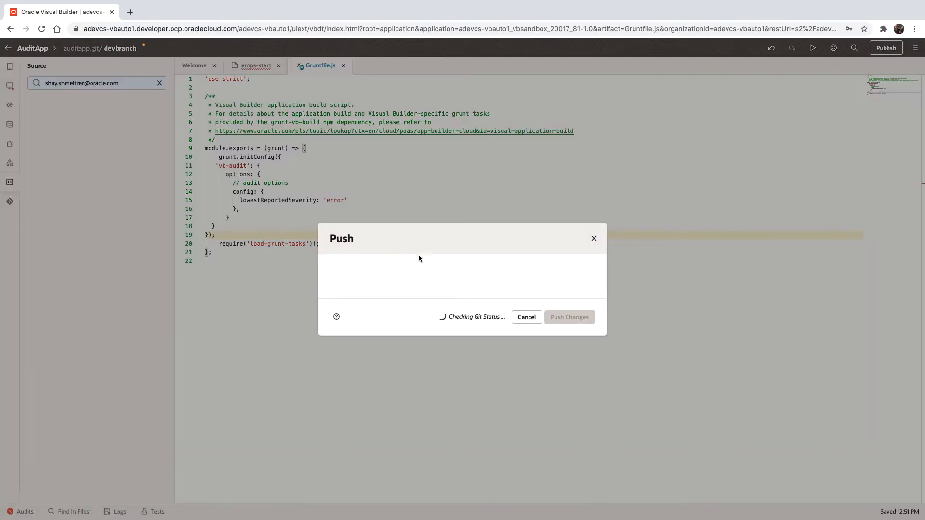
click(438, 330)
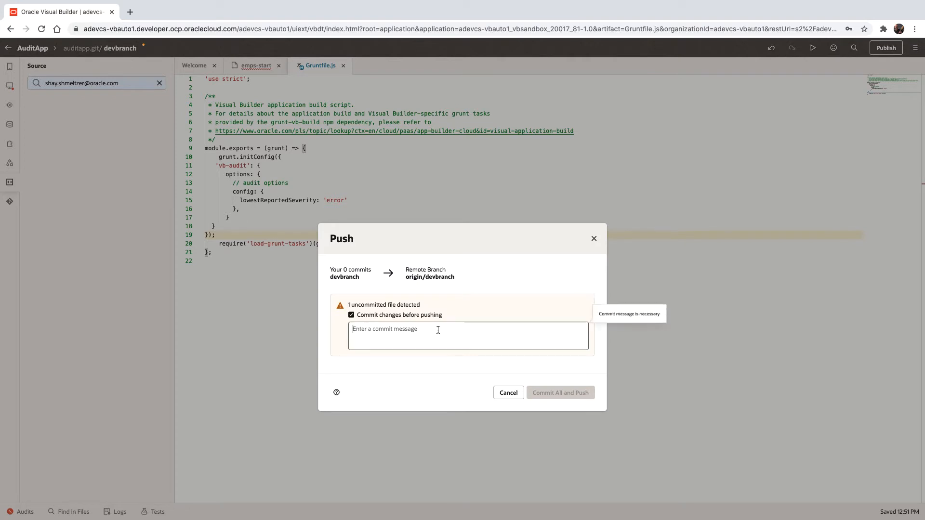
text(added bu)
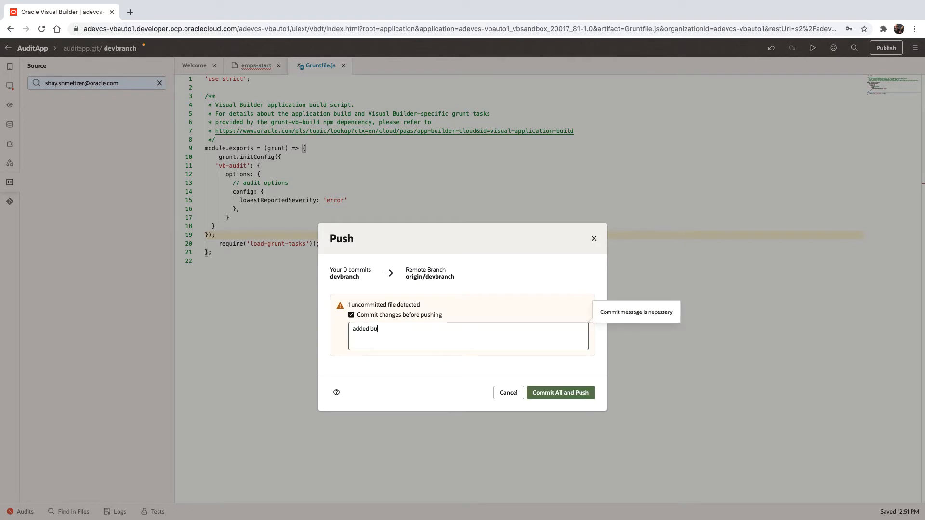
text(tton action)
click(559, 394)
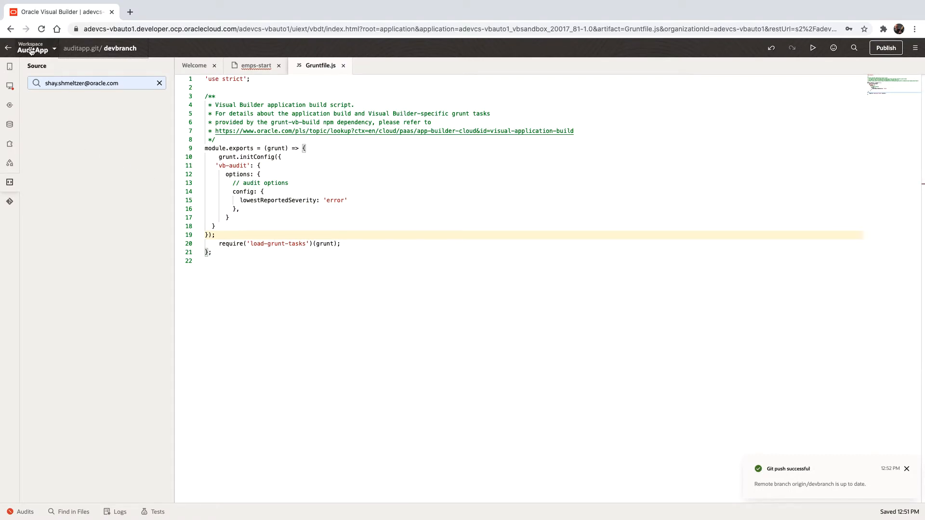
Create a build job named AuditOurCode, usable for merge requests, from the System Default OL7 for Visual Builder template
click(9, 48)
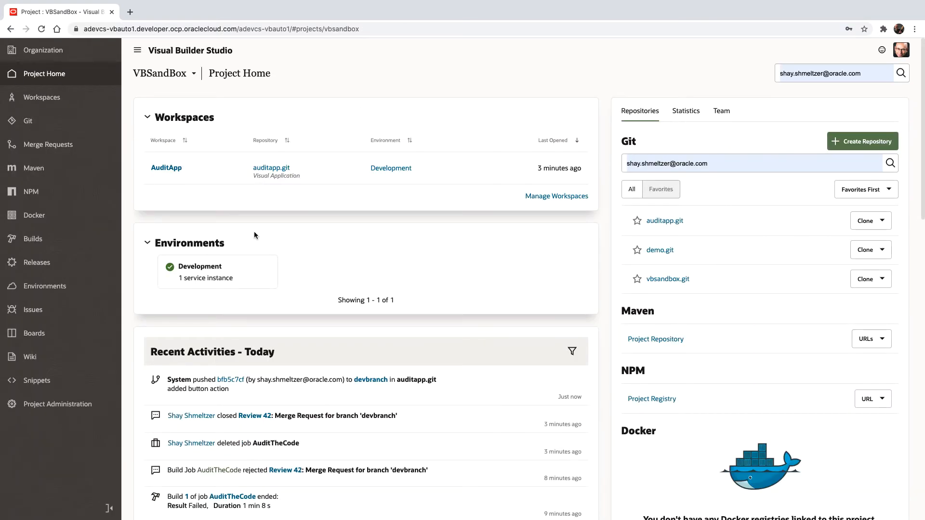
click(43, 241)
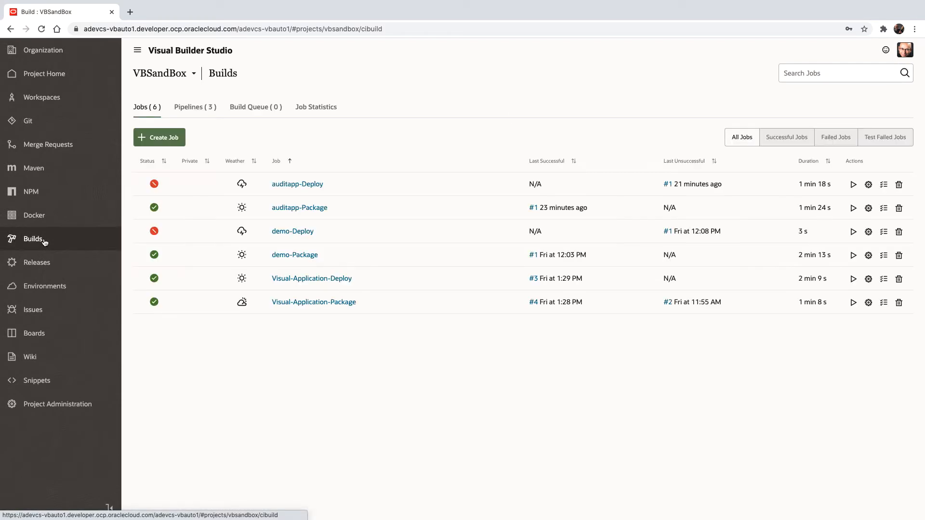
click(159, 137)
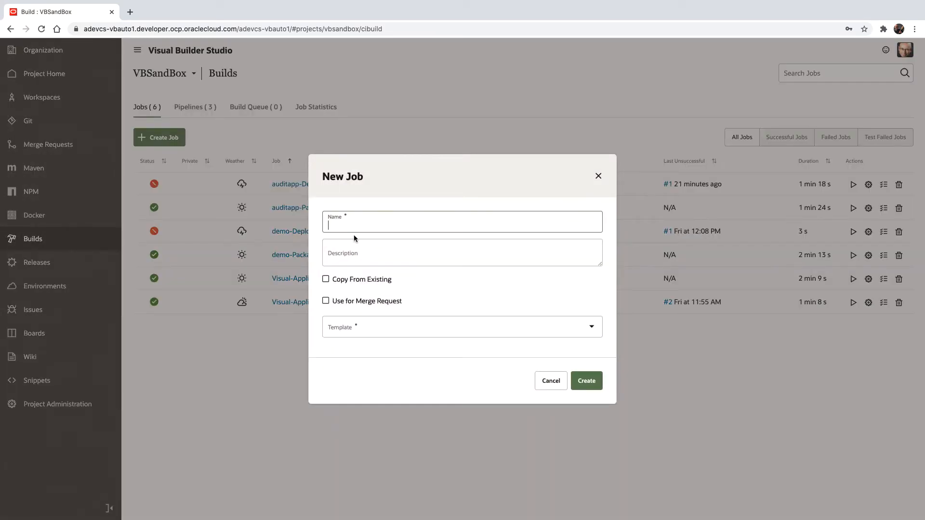
text(AuditOurCode)
click(369, 302)
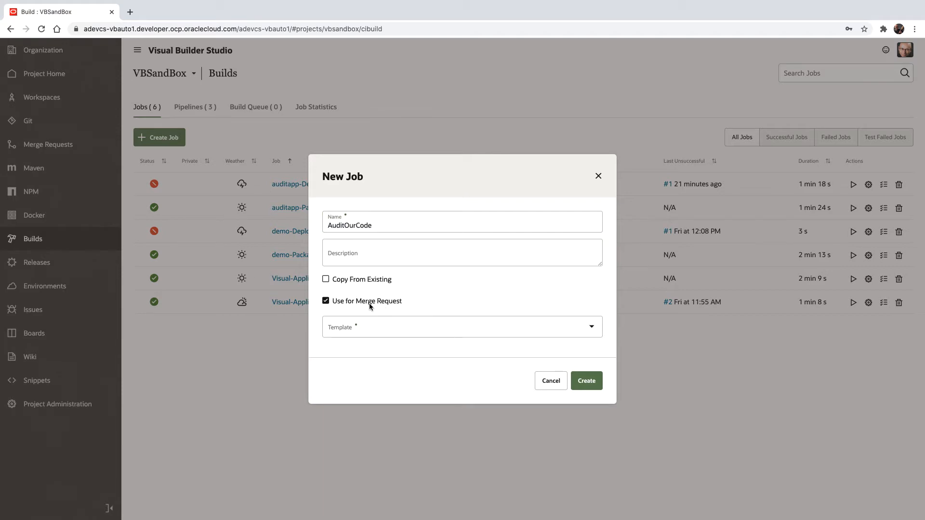
click(382, 324)
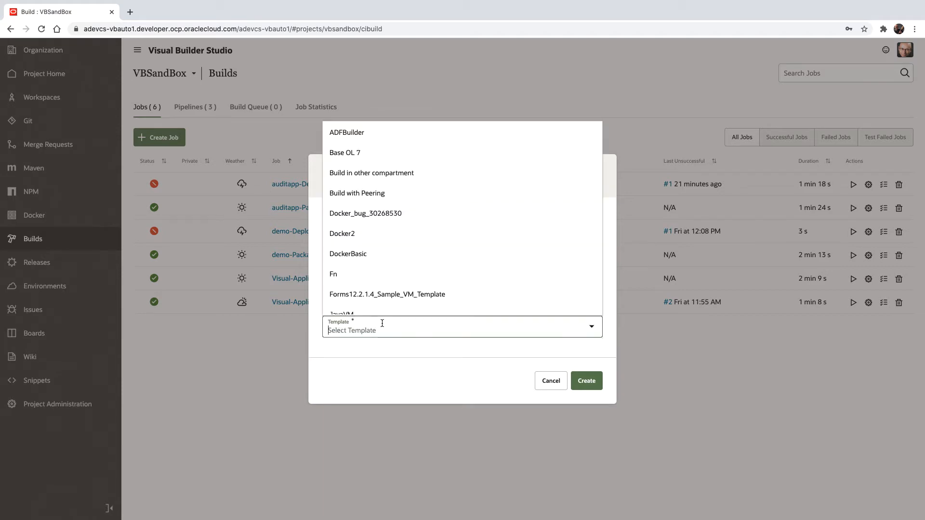
scroll(376, 292, down, 5)
click(379, 245)
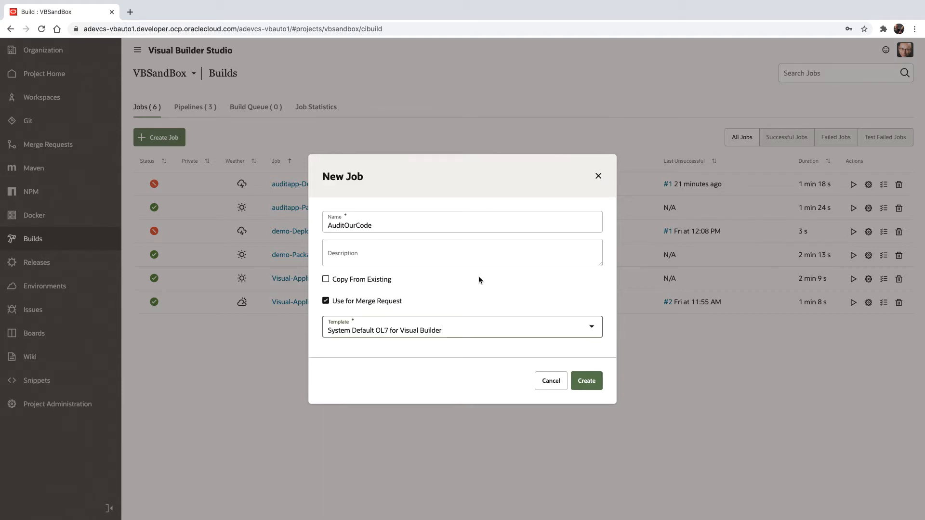
click(587, 381)
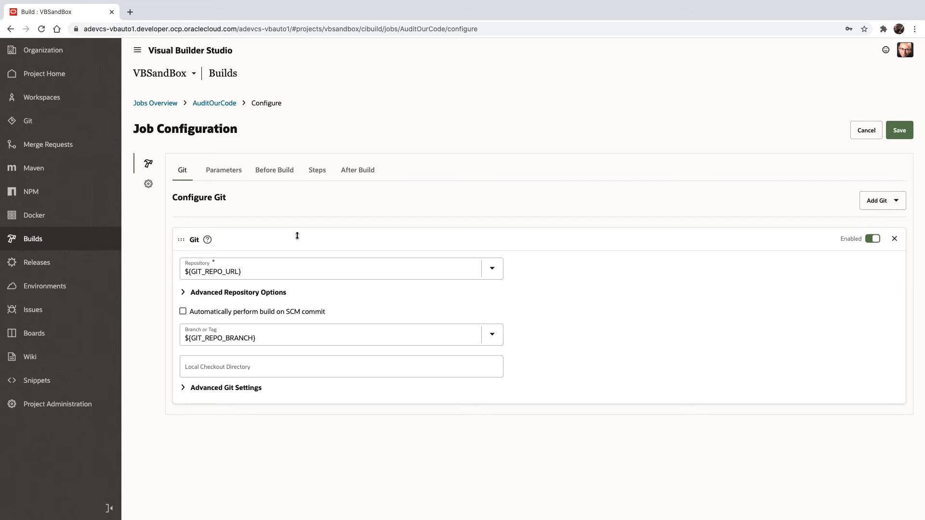
Add a Unix Shell build step to the AuditOurCode job
click(315, 172)
click(890, 204)
mouse_move(848, 224)
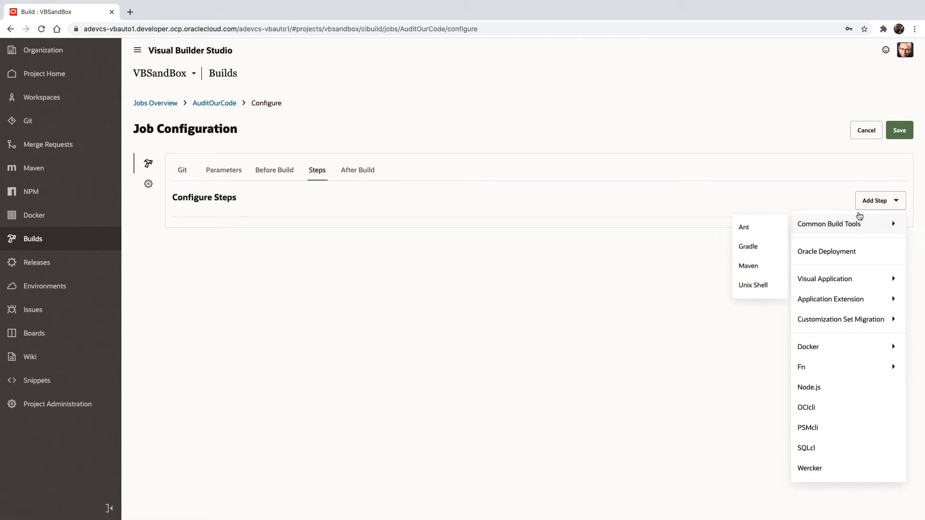
click(745, 288)
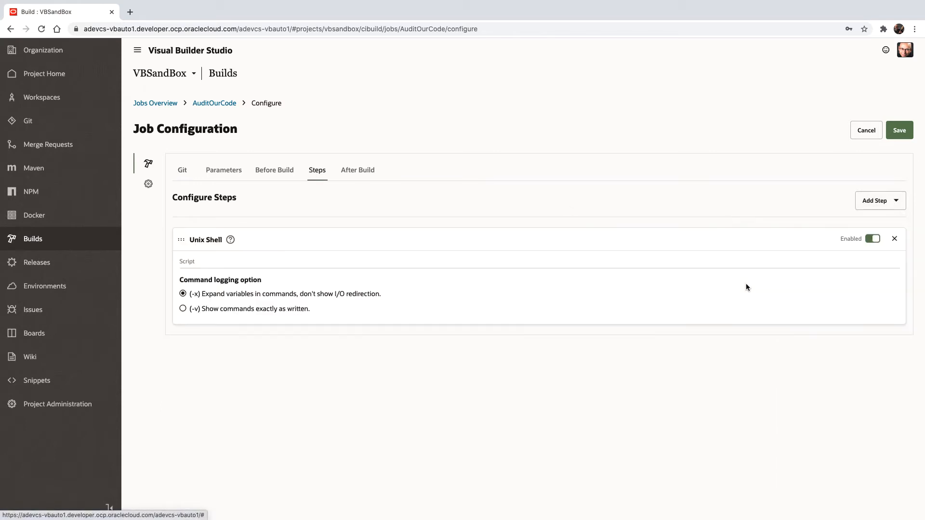
Write the shell script with two lines: npm install and grunt vb-audit --audit.outputfile='results.json'
click(382, 286)
text(n)
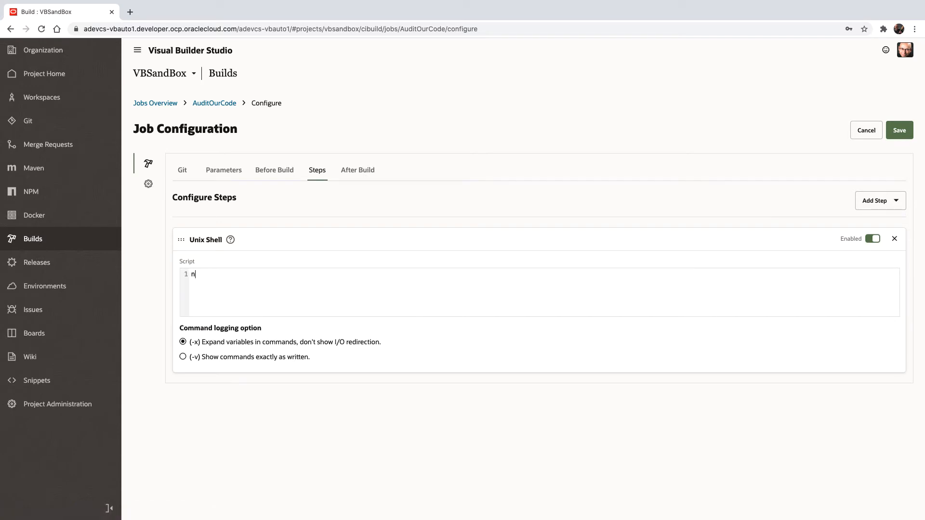
text(pm install)
key(Return)
text(grunt vb-audit)
text(--audit.out)
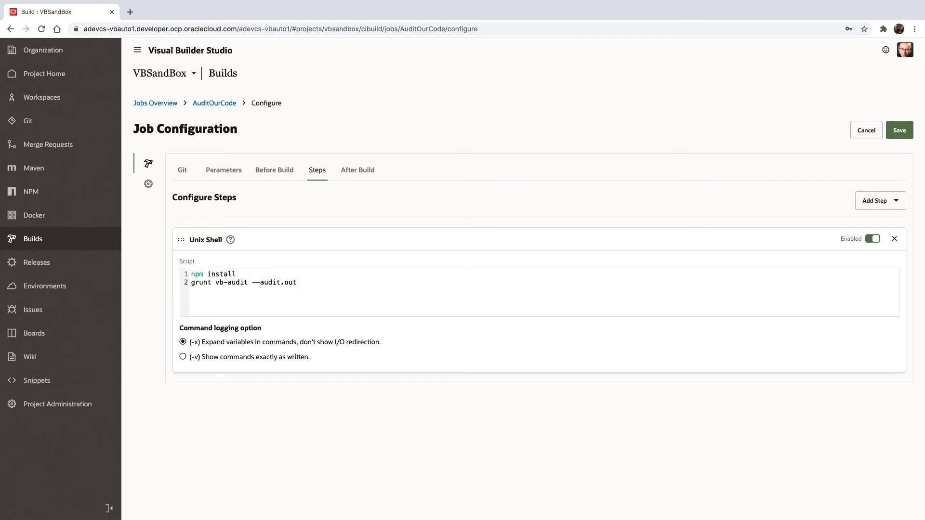
text(putfile='results.json)
Add an Artifact Archiver after-build action that archives results.json, and save the job configuration
click(357, 171)
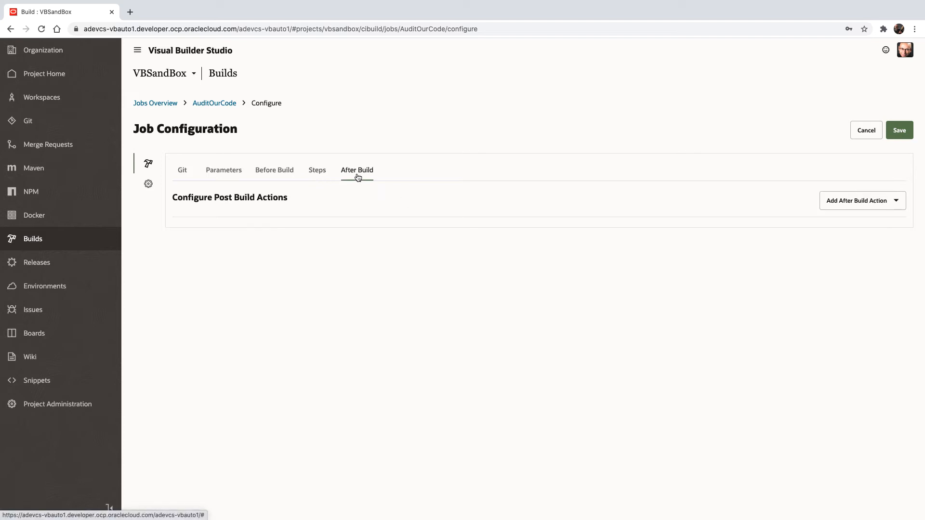
click(838, 201)
click(838, 222)
click(214, 289)
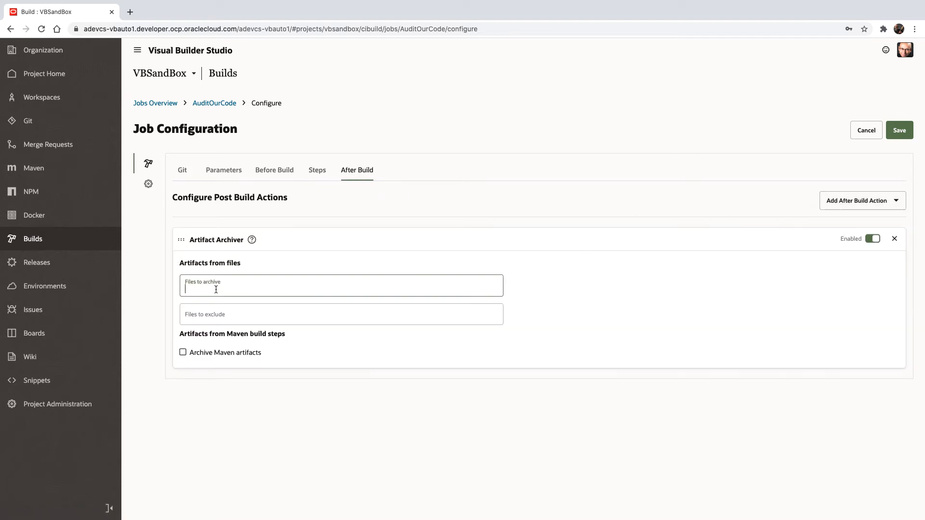
text(results.json)
click(899, 130)
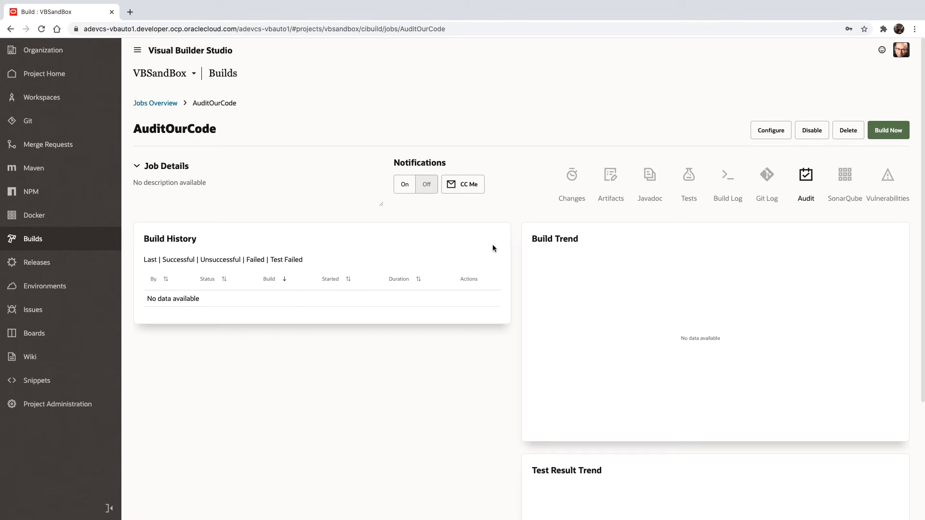
Start a new merge request for the auditapp.git repository with master as target branch and devbranch as review branch
click(48, 144)
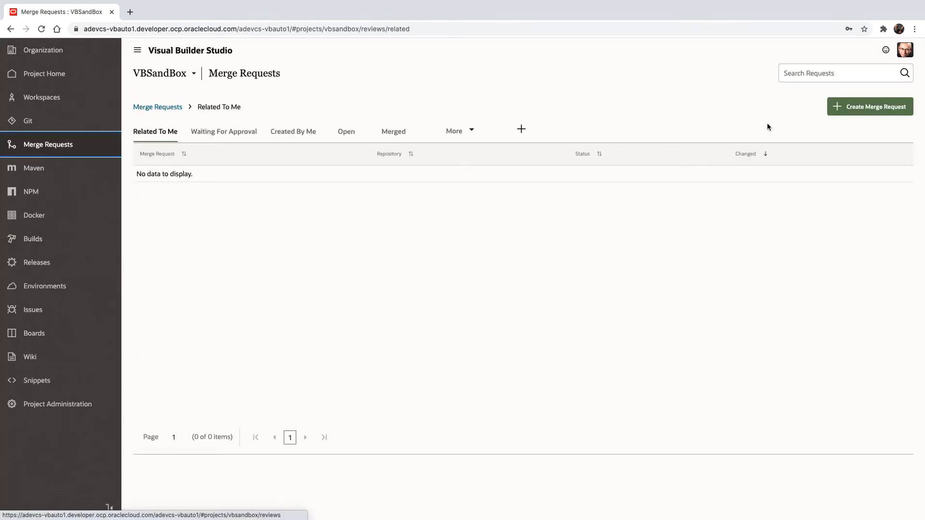
click(861, 107)
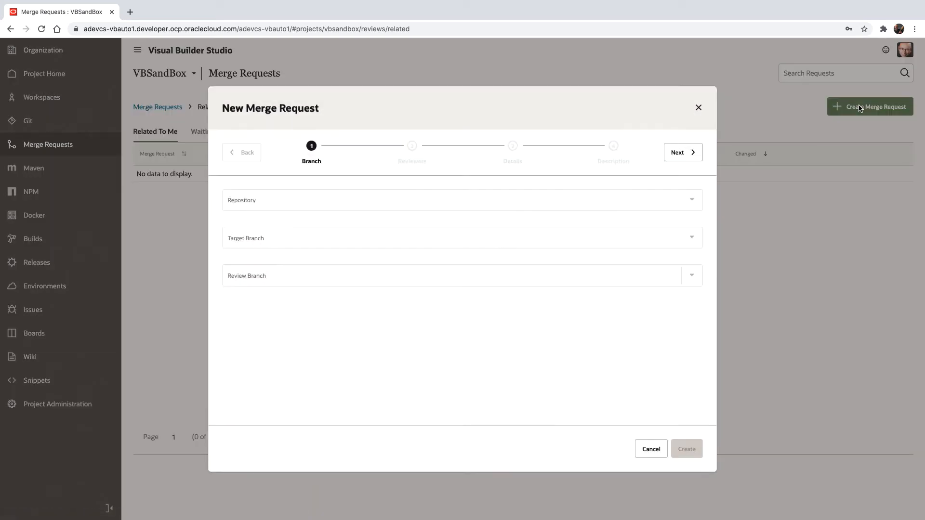
click(418, 199)
click(342, 221)
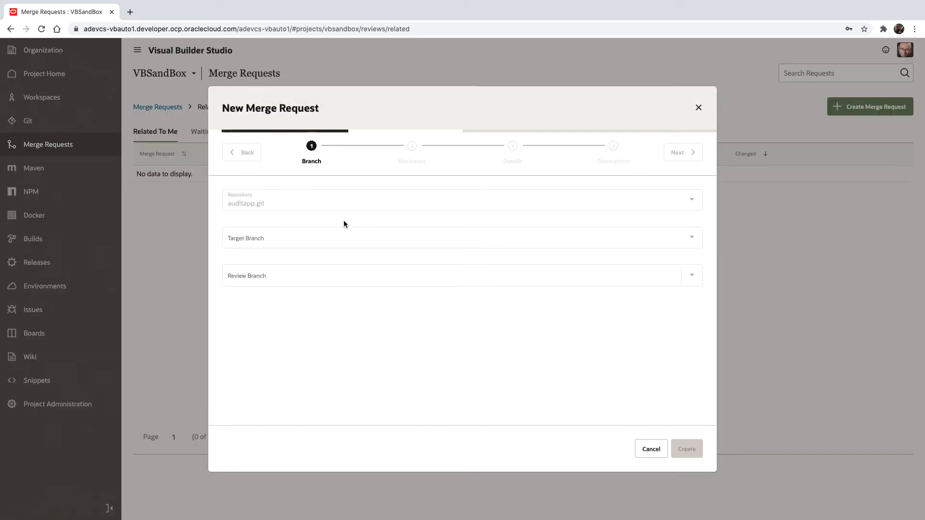
click(326, 241)
click(322, 260)
click(334, 275)
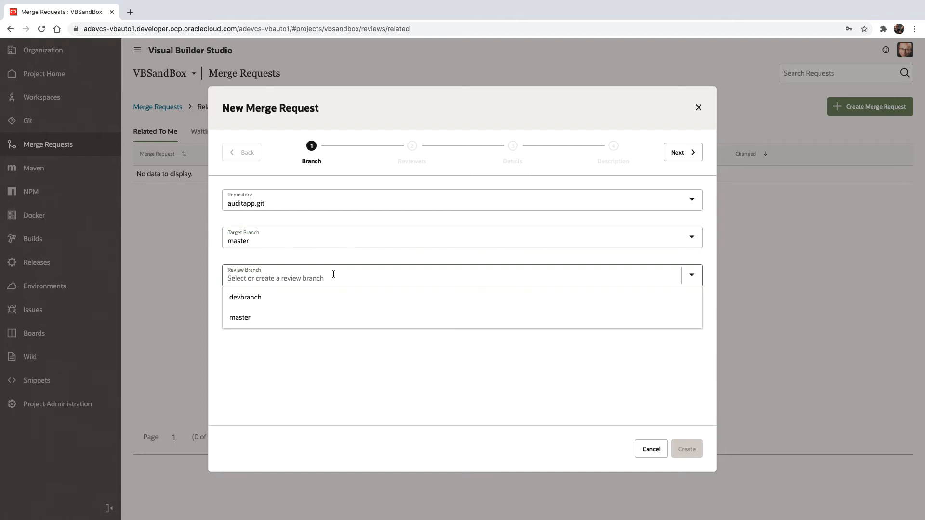
click(328, 297)
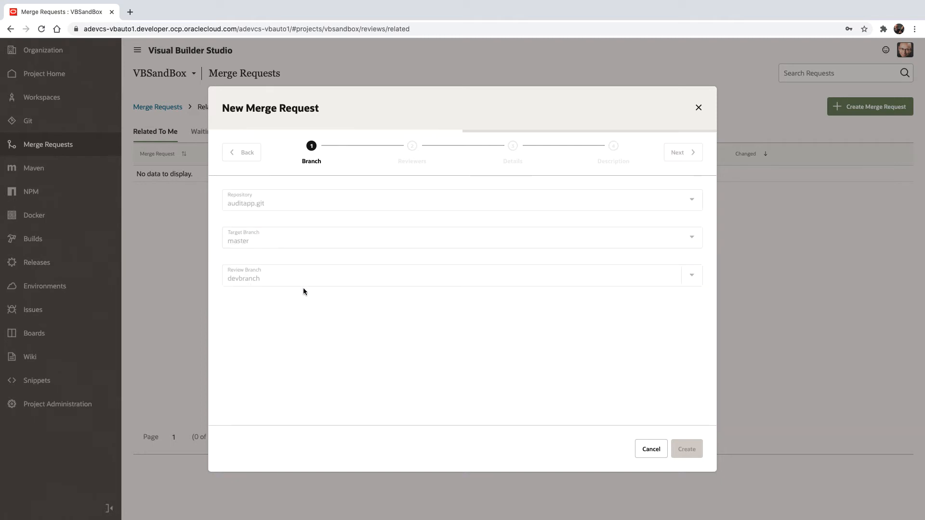
Proceed to the merge request's reviewers and add the project owner as a reviewer
click(679, 152)
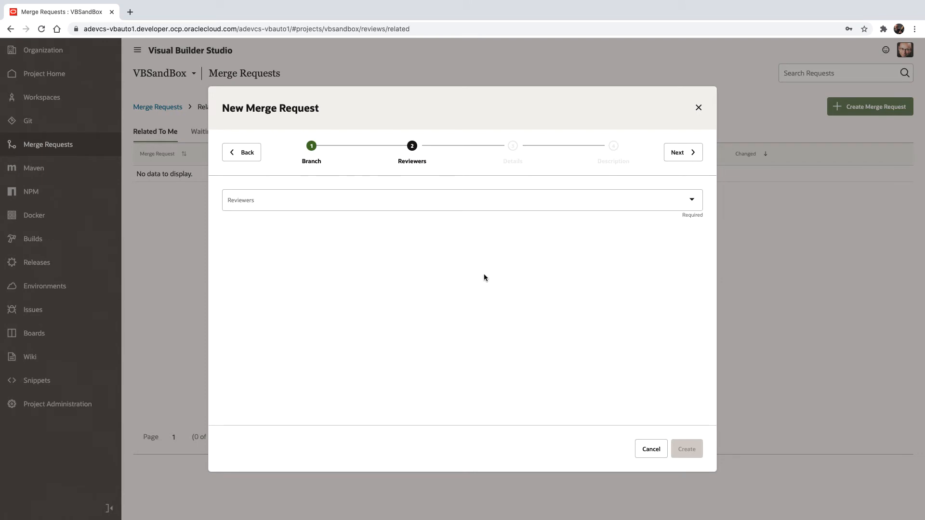
click(520, 202)
click(459, 275)
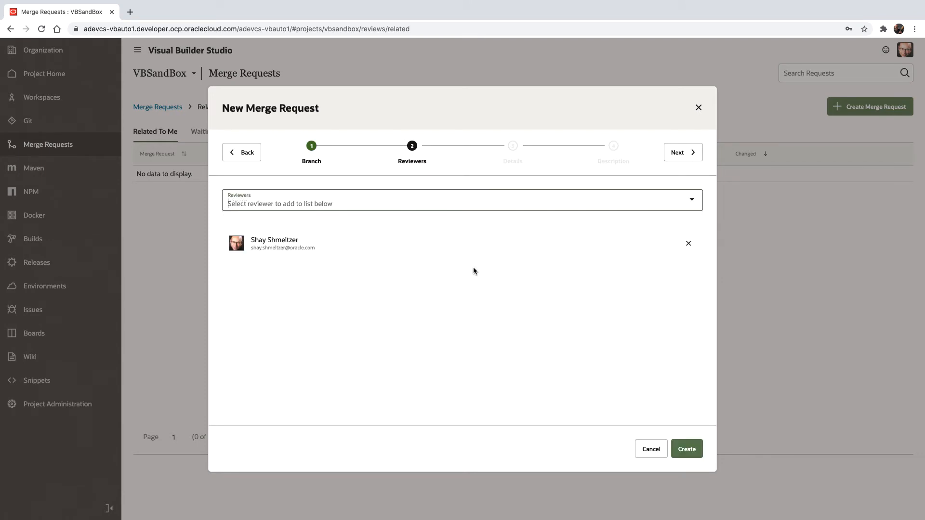
Link the AuditOurCode build job to the merge request and create the request with its default description
click(676, 154)
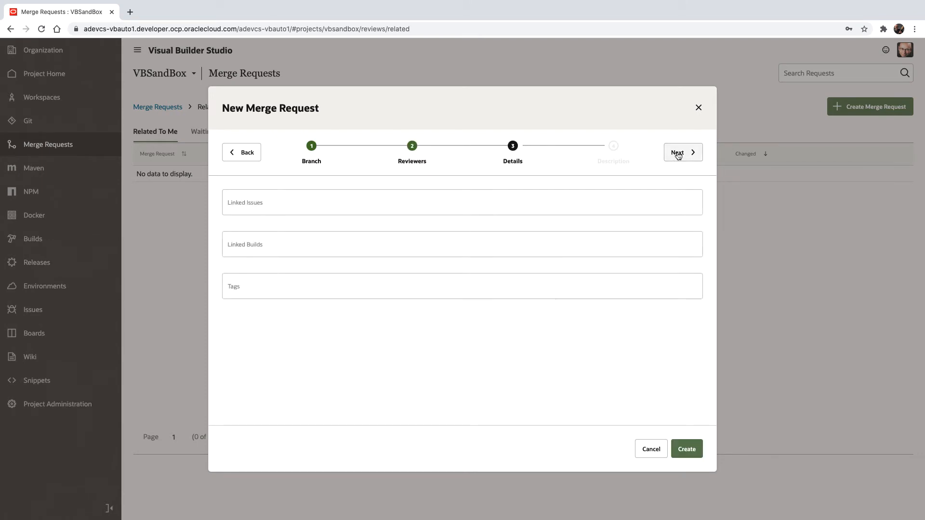
click(378, 246)
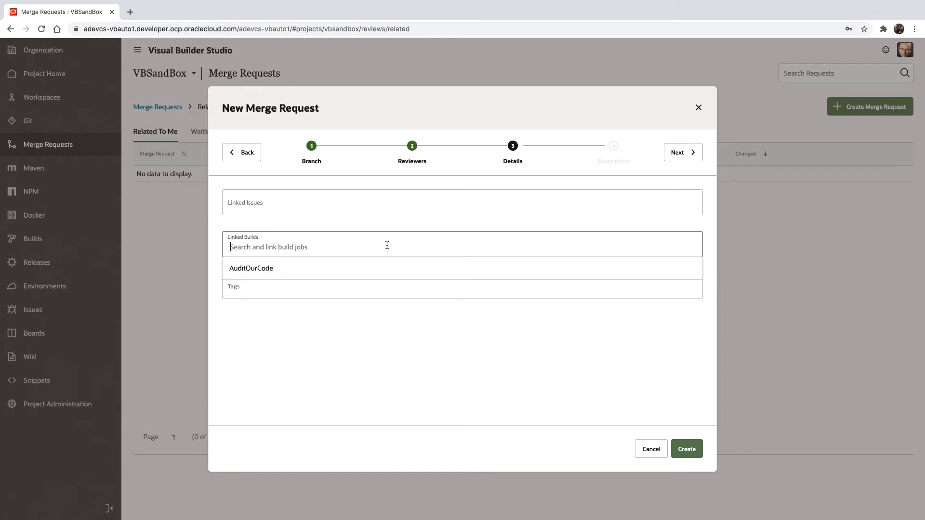
click(264, 273)
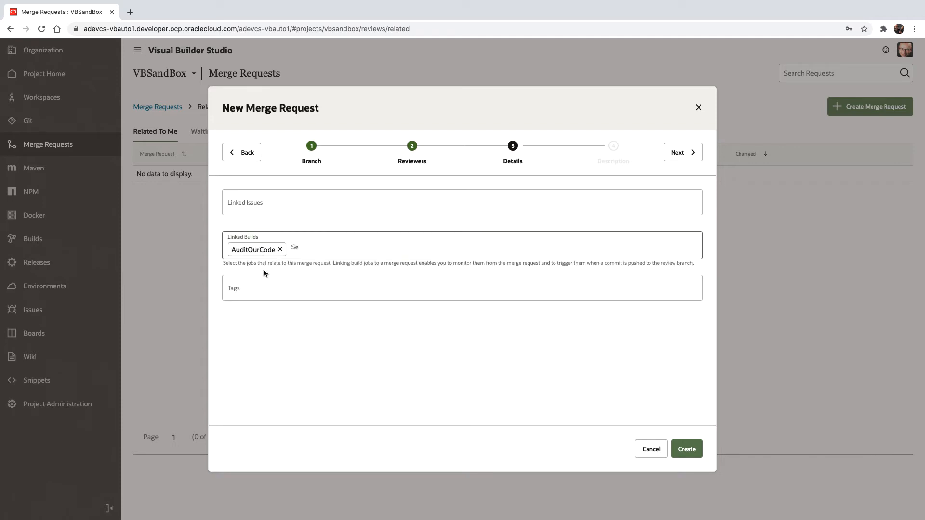
click(671, 153)
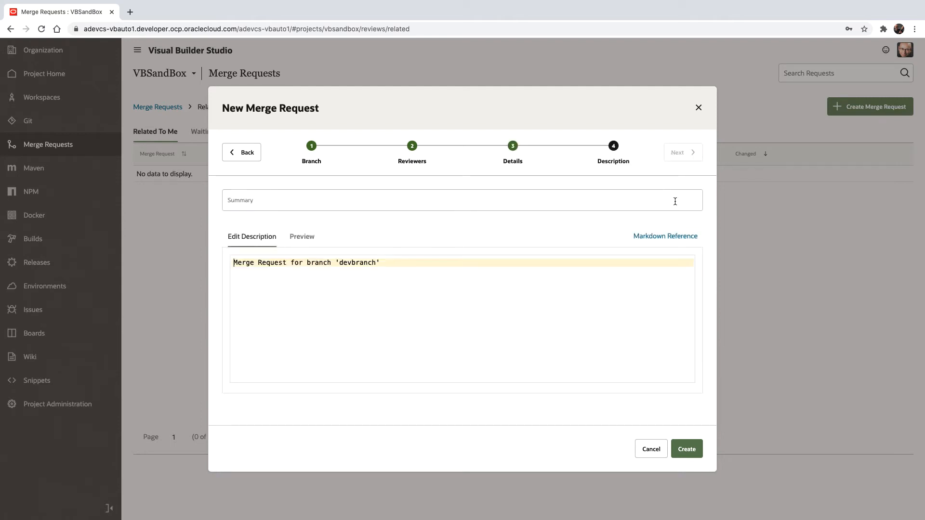
click(696, 453)
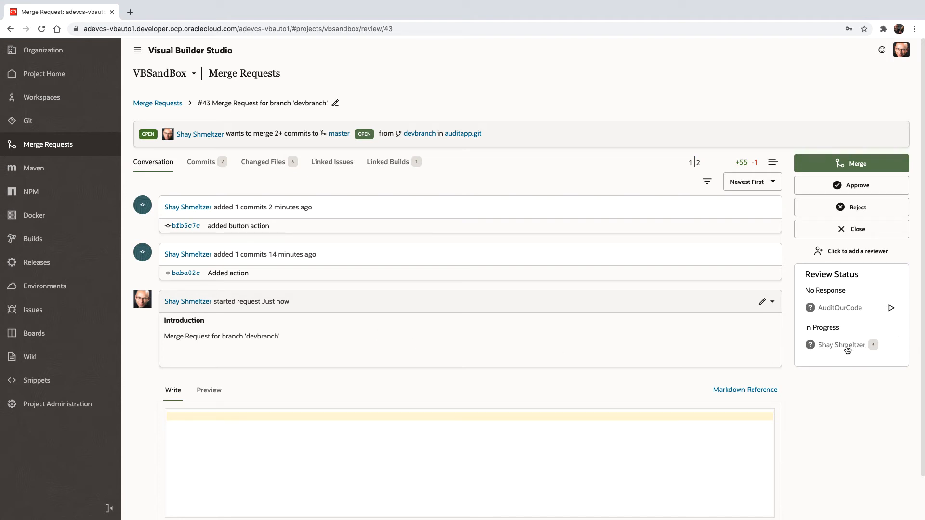
Run the linked AuditOurCode build and review the merge request's changed files
click(892, 308)
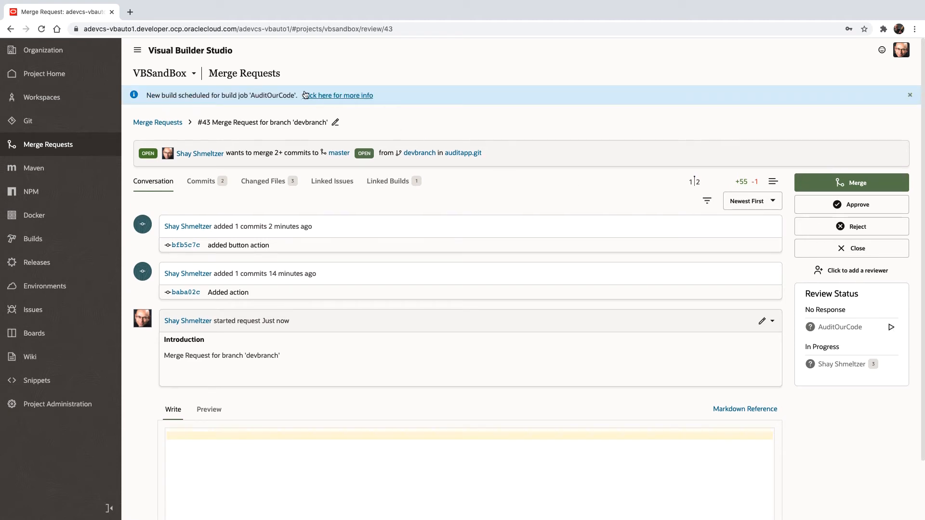
click(260, 181)
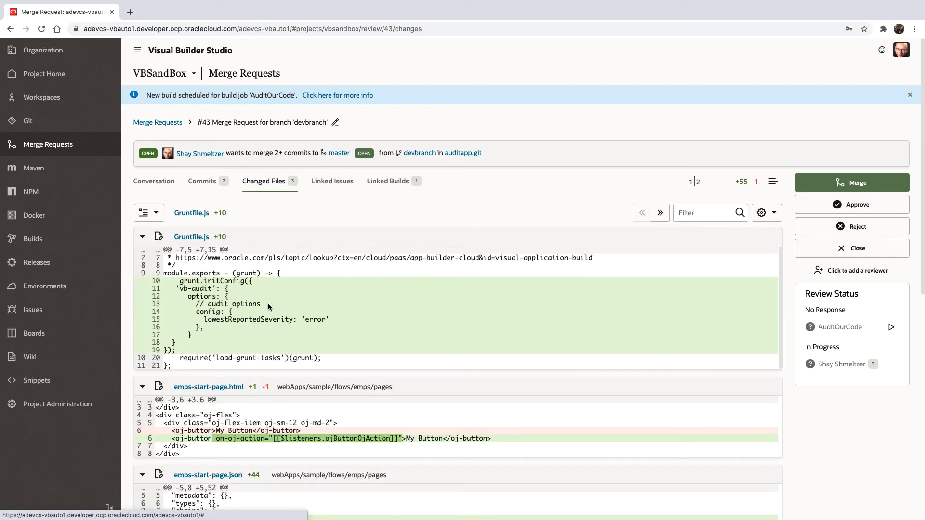
scroll(274, 300, down, 3)
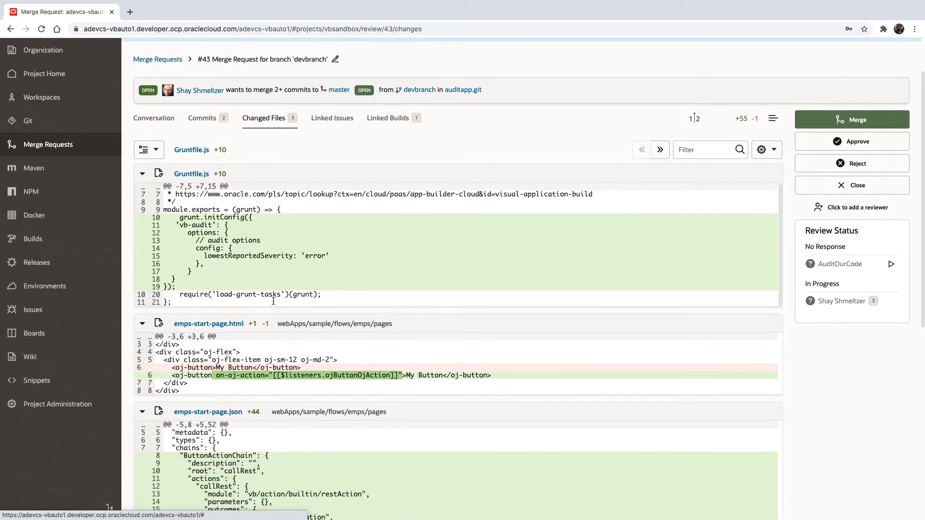
scroll(268, 257, down, 5)
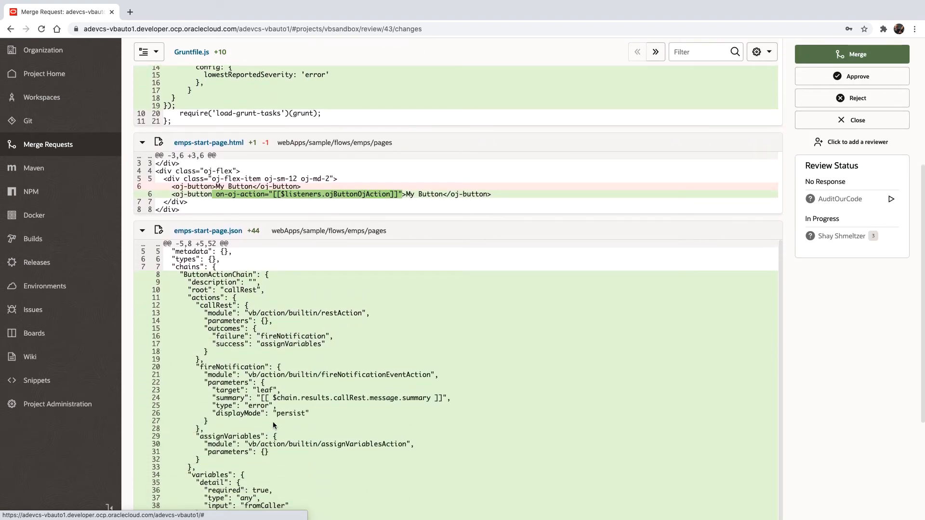
scroll(326, 344, up, 7)
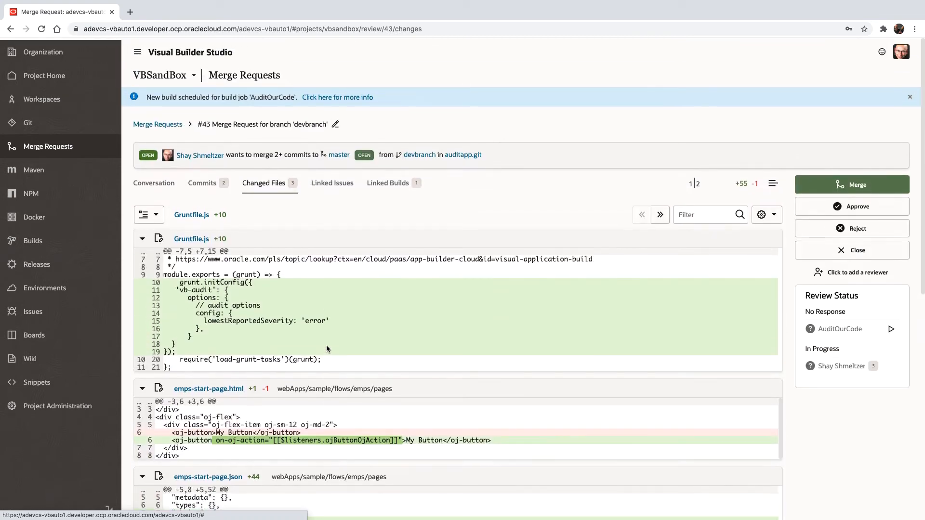
Open build #1 of the AuditOurCode job, download its archived results.json and open the file in the code editor
click(326, 96)
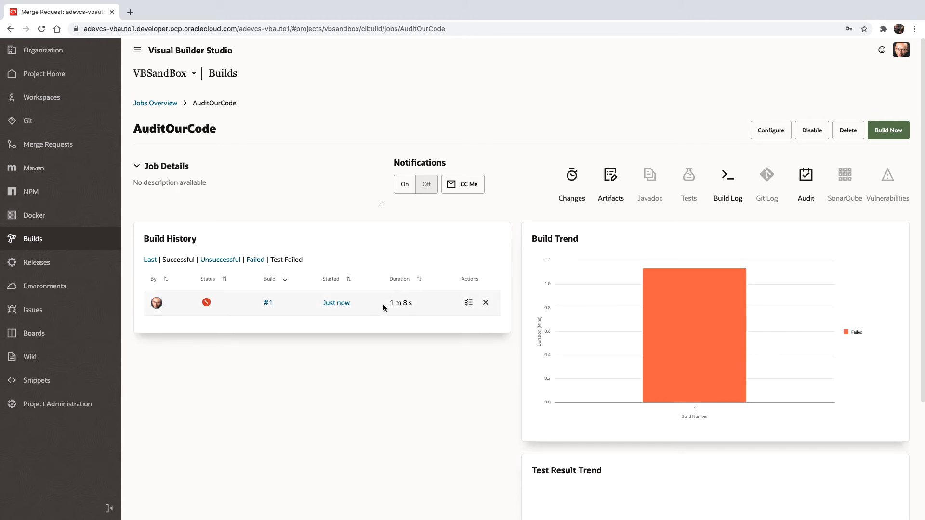
click(268, 304)
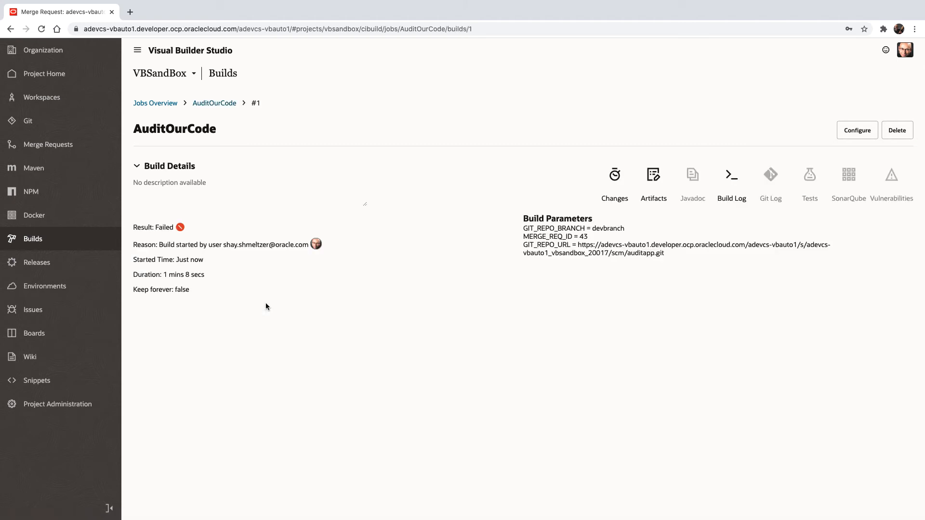
click(650, 177)
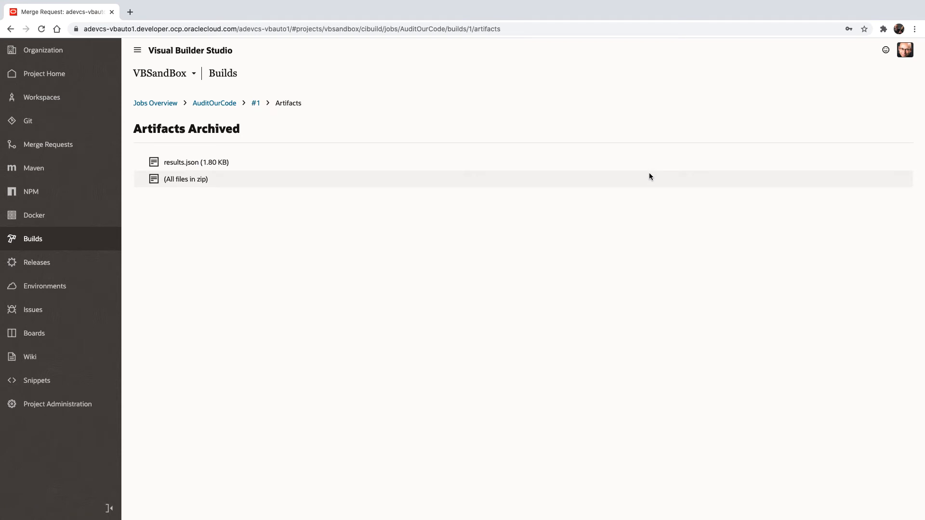
click(188, 163)
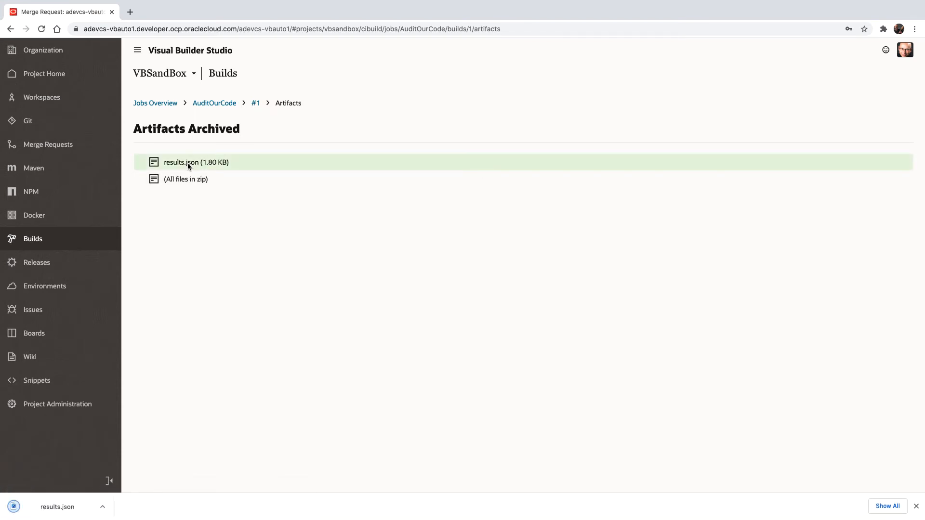
click(45, 518)
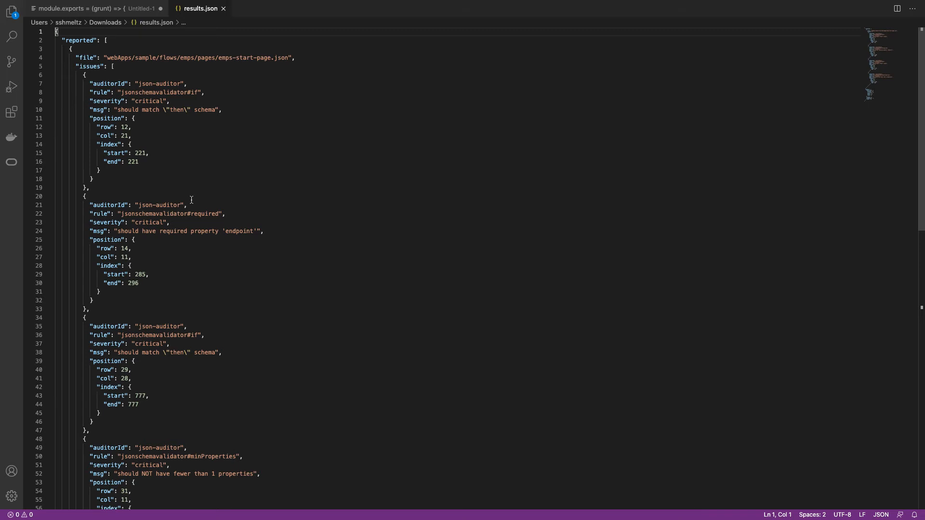
Examine the severity summary and the messages of the reported issues in results.json
scroll(192, 200, down, 10)
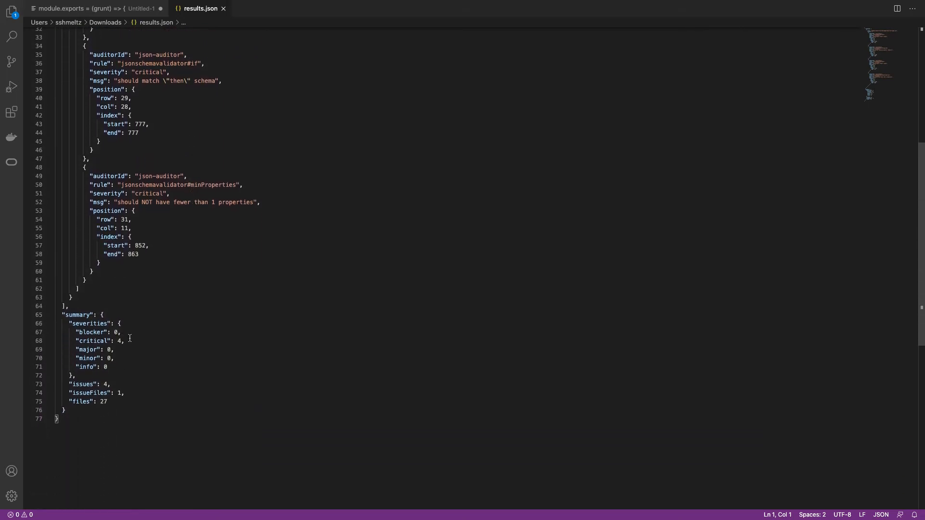
scroll(130, 338, up, 5)
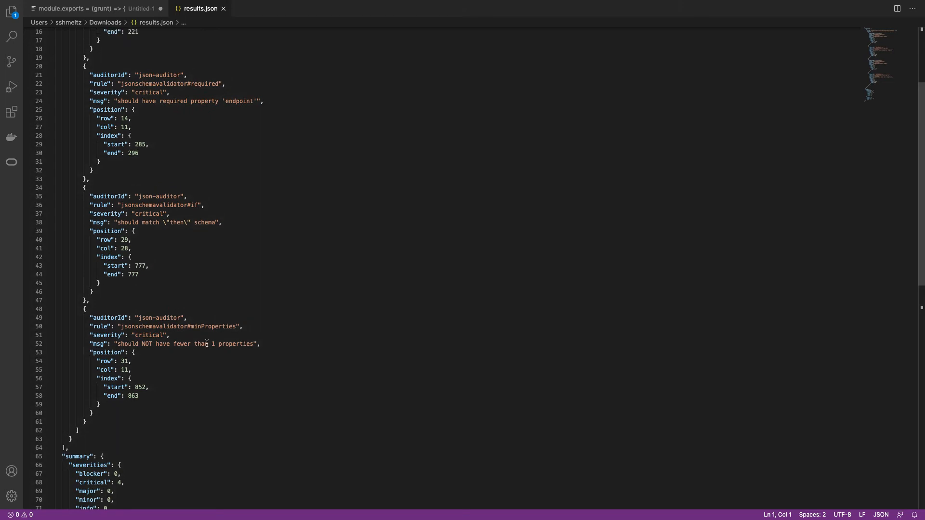
double_click(226, 343)
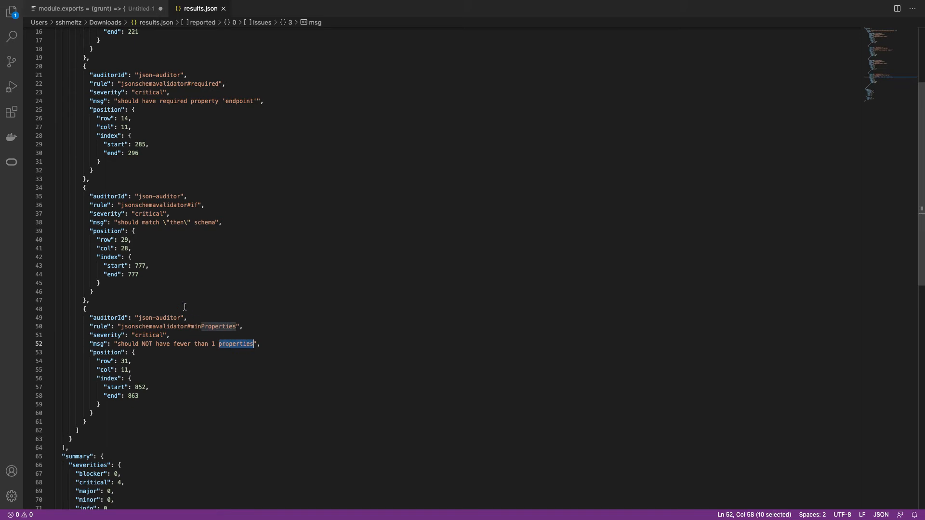
scroll(184, 306, up, 3)
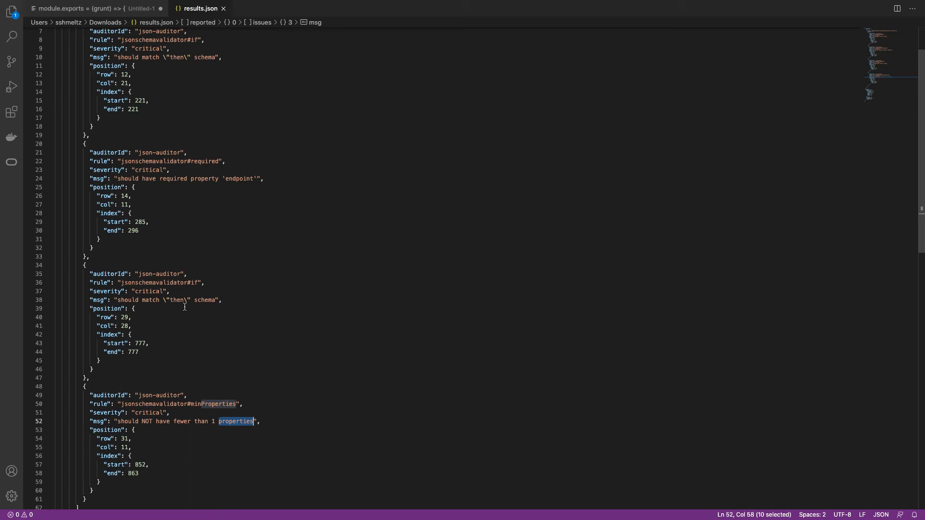
scroll(185, 307, up, 1)
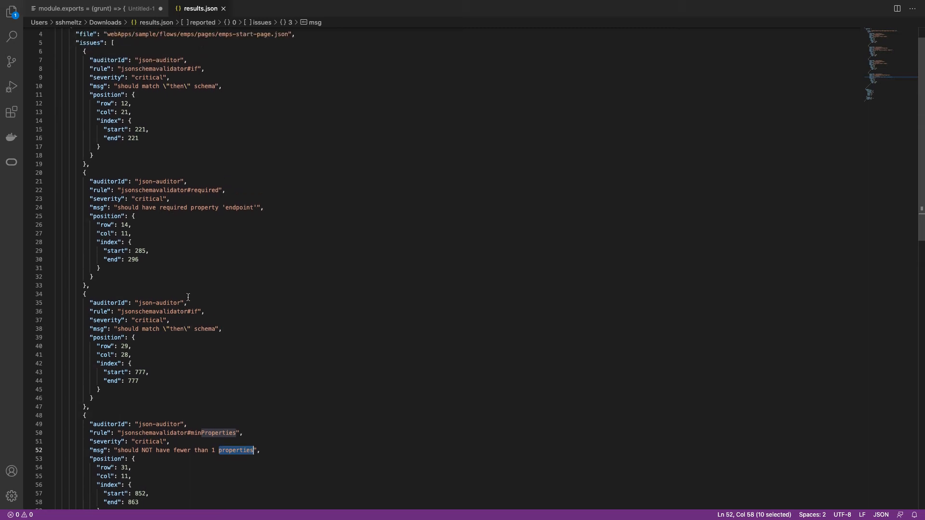
double_click(236, 207)
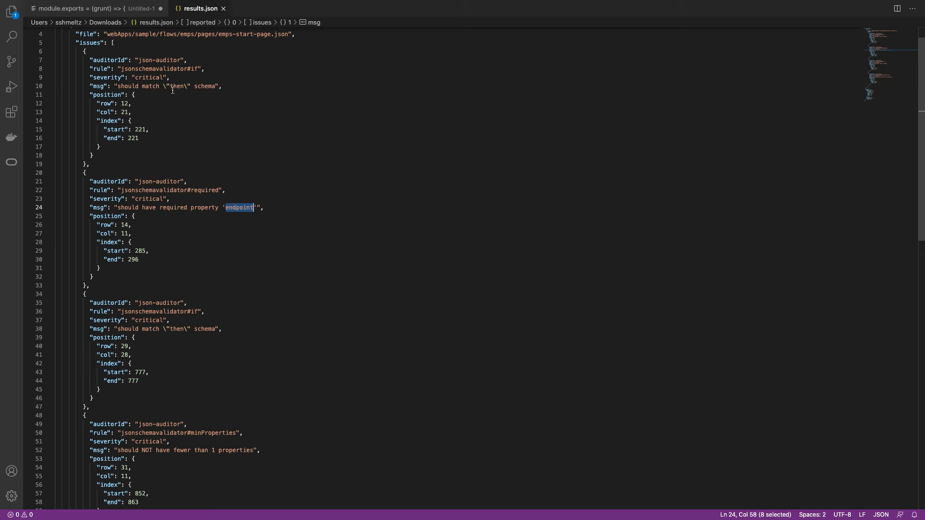
scroll(161, 337, up, 1)
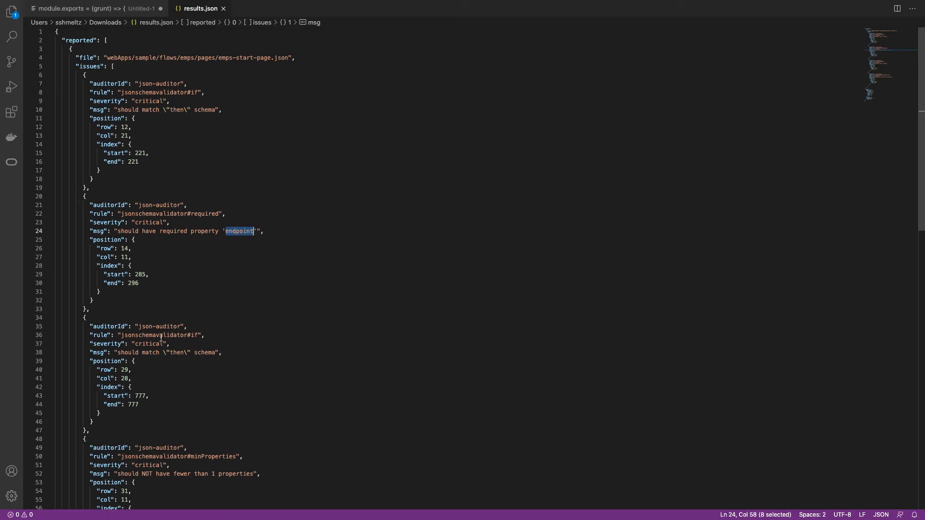
Switch back to Visual Builder Studio in the browser and open the emps-start page in the AuditApp workspace
key(super+Tab)
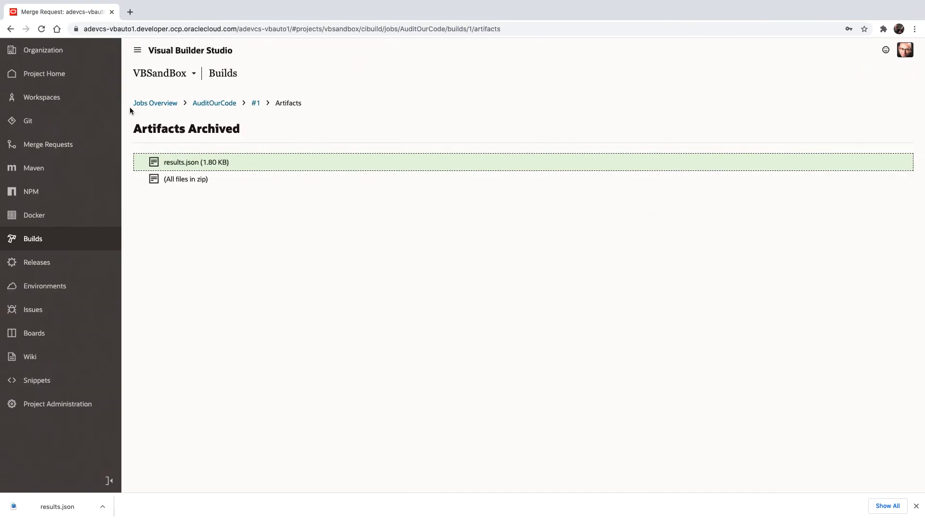
click(58, 99)
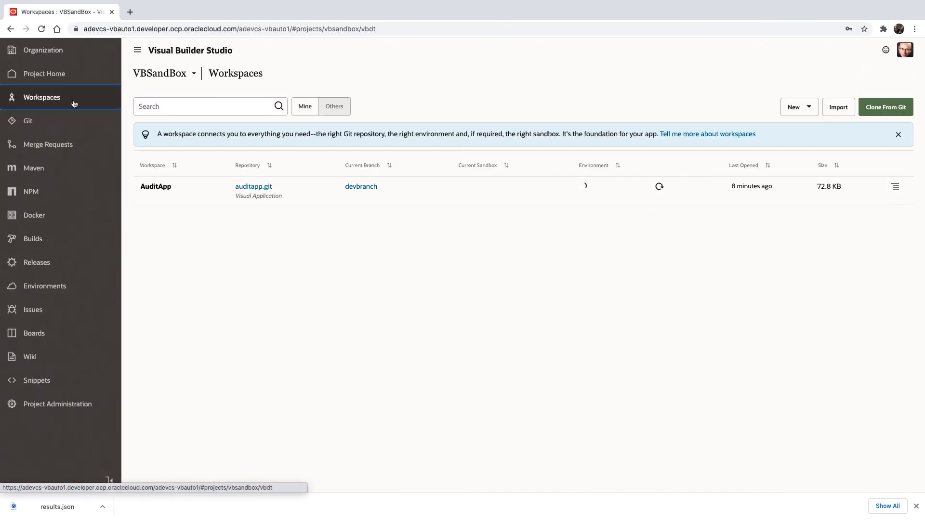
click(159, 187)
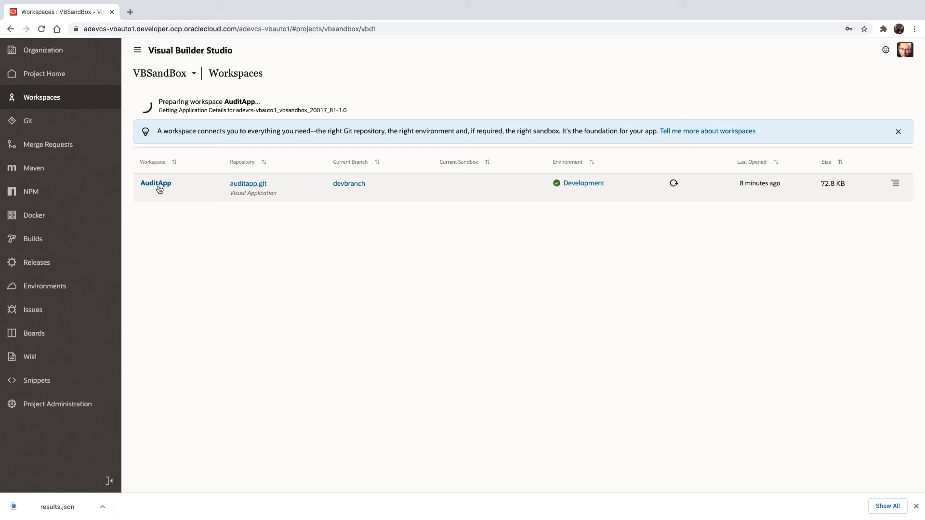
click(248, 65)
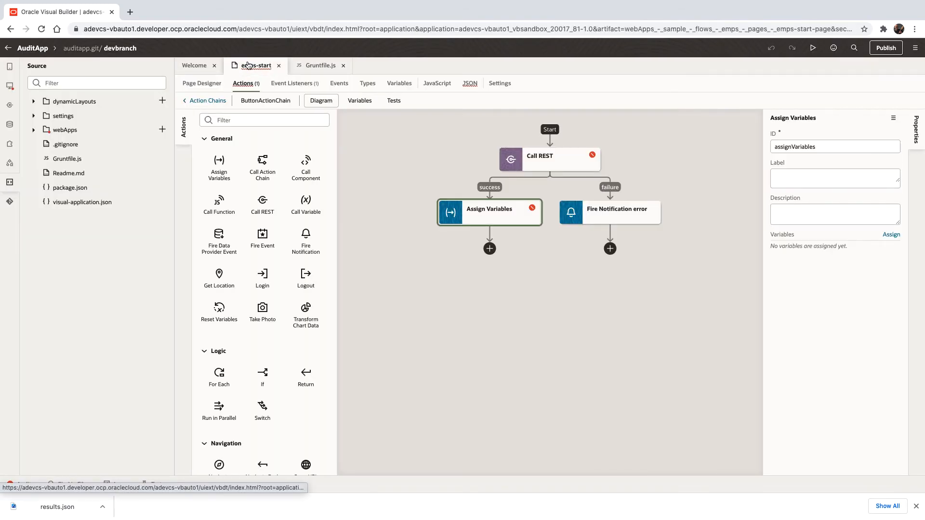
Delete the Call REST and Fire Notification actions from the ButtonActionChain diagram
click(562, 165)
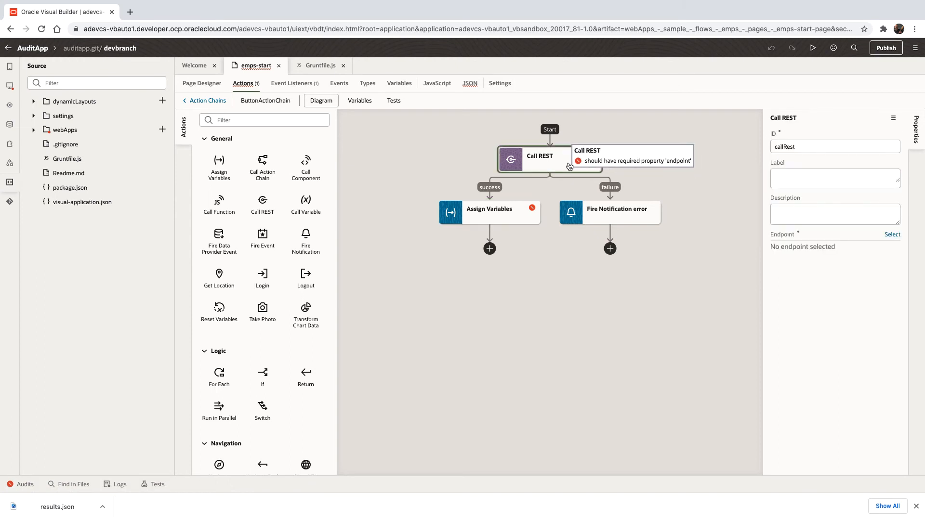
key(Delete)
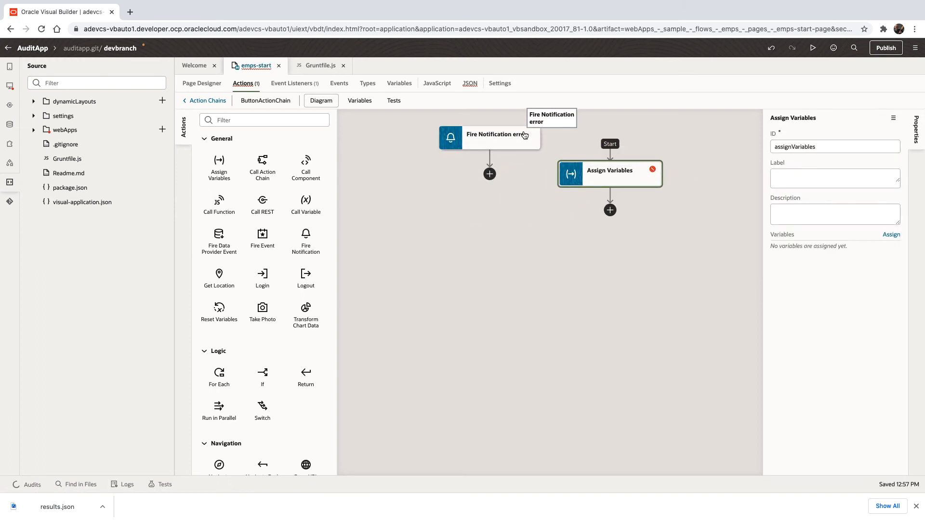
click(524, 137)
key(Delete)
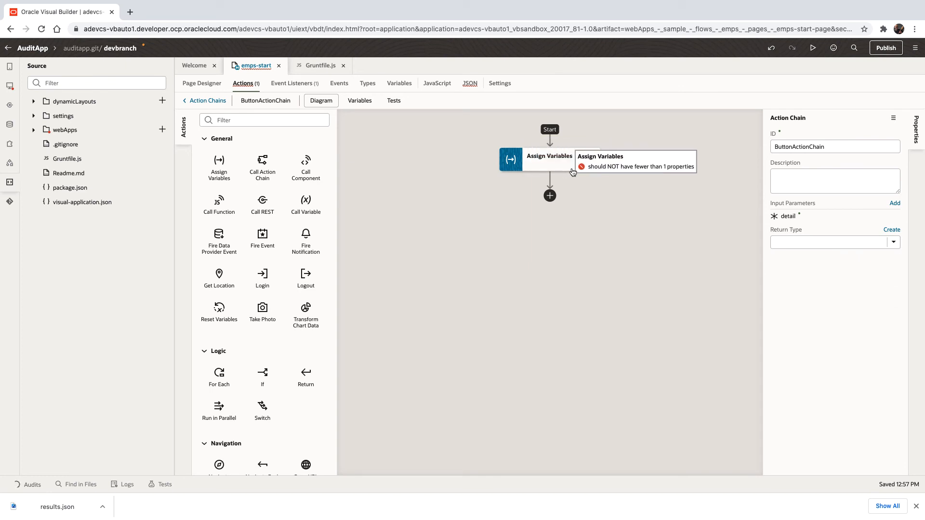
In the Assign Variables action of ButtonActionChain, create a page variable named myvar of type String as assignment target
click(551, 165)
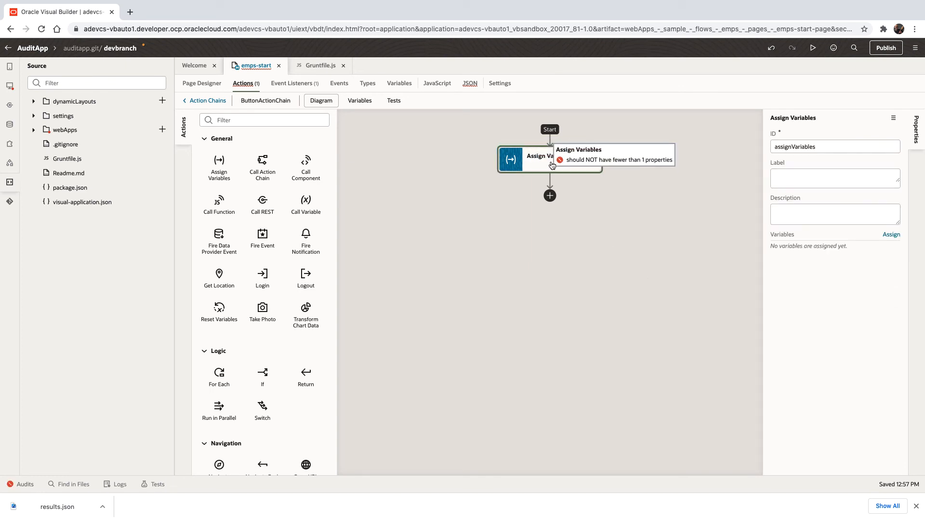
click(890, 234)
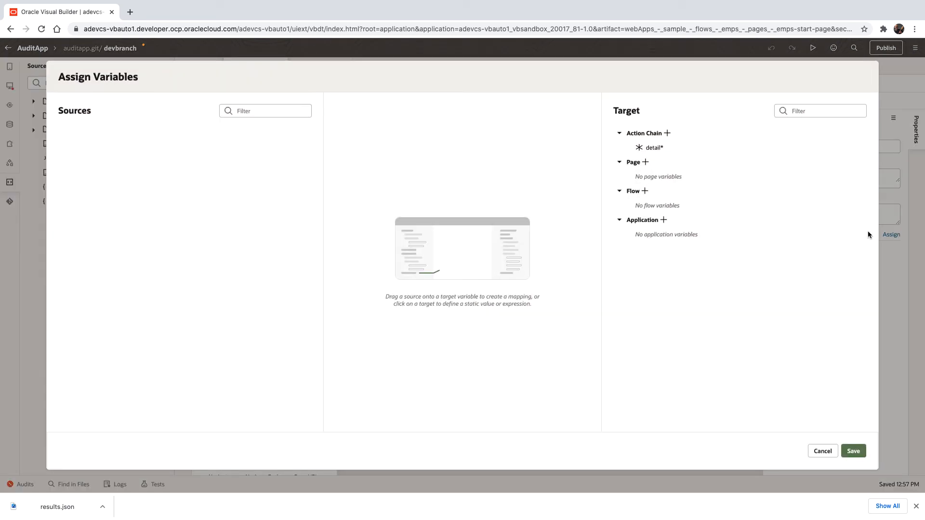
click(645, 162)
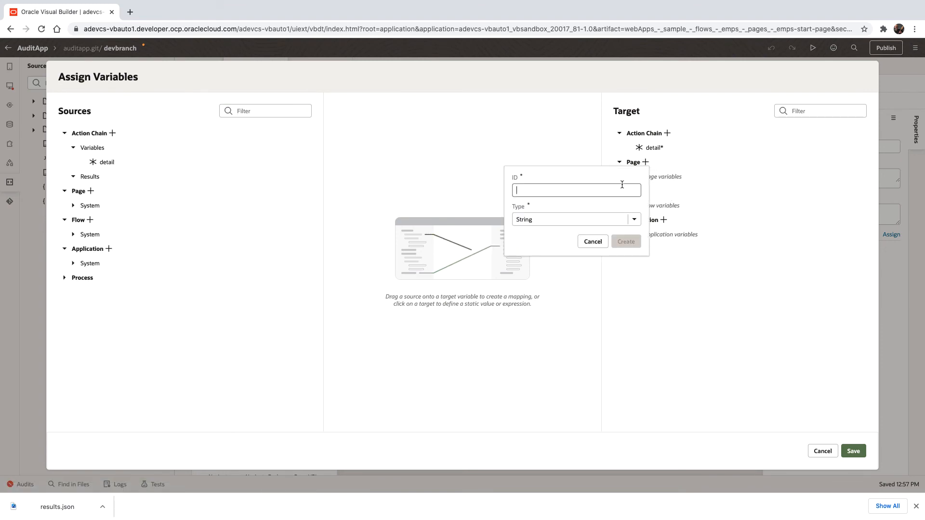
text(myvar)
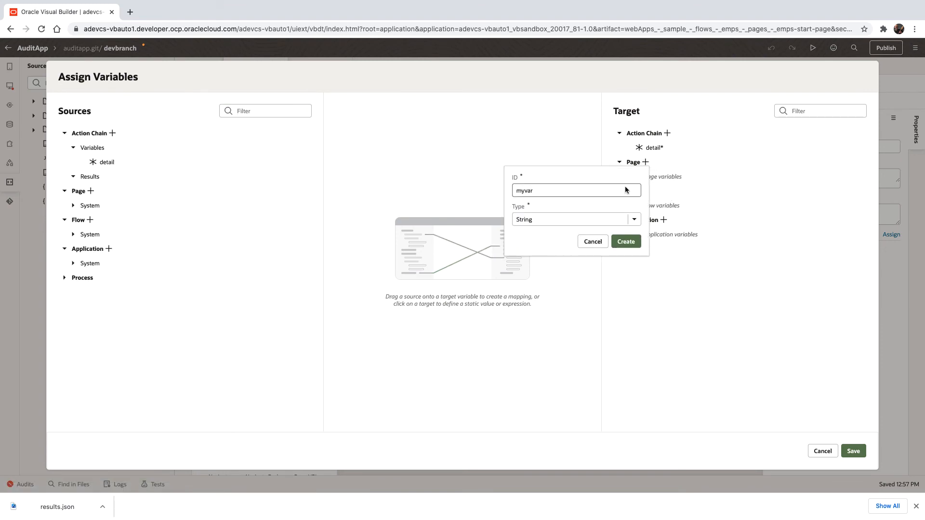
click(625, 241)
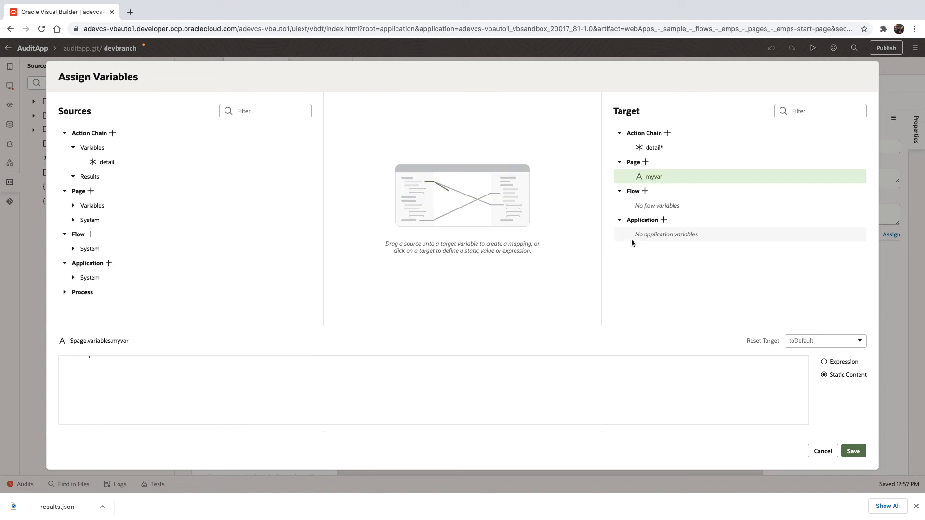
Assign the static content "hello" to the page variable myvar and save the mapping
click(425, 380)
text("hello")
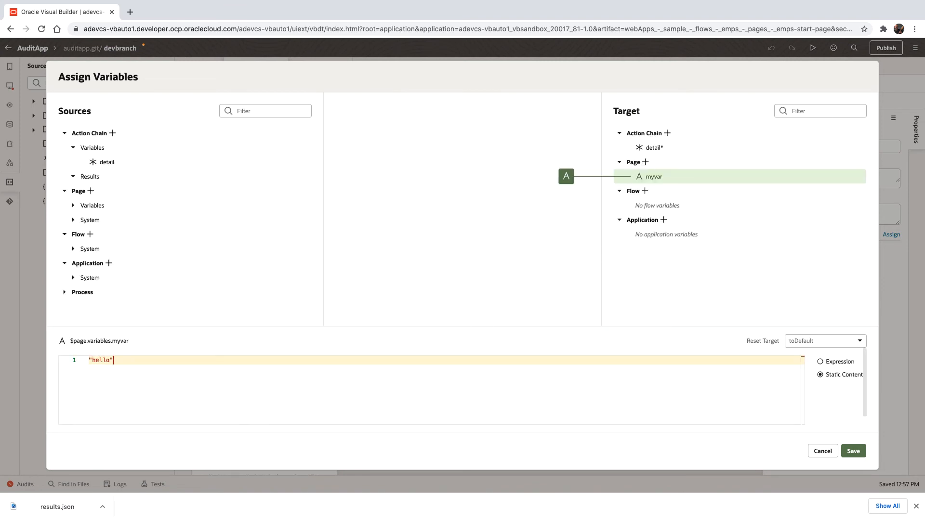
key(Return)
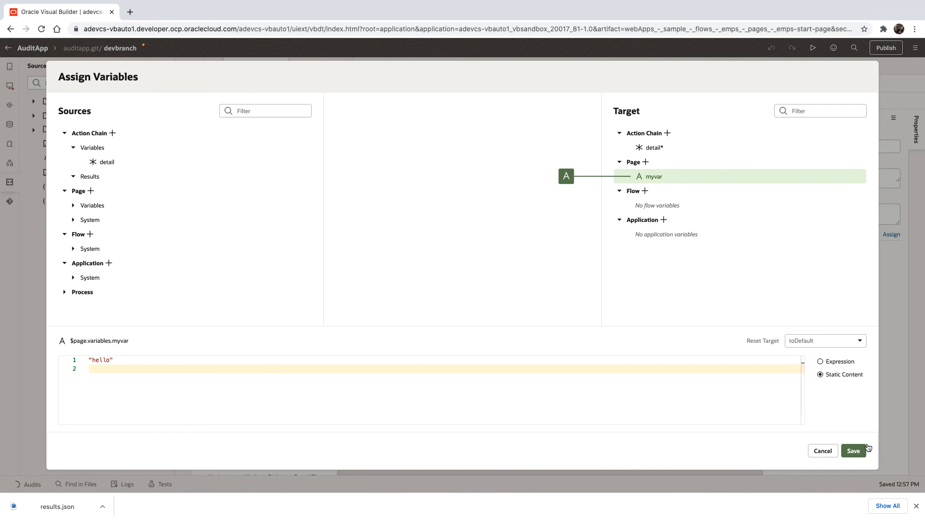
click(853, 451)
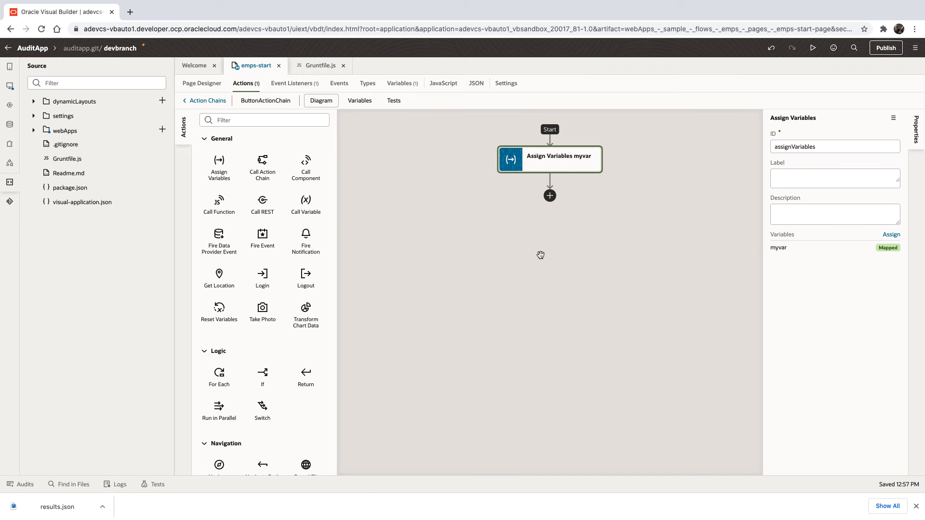
Commit all changes with the message "fixed audit errors" and push them to the remote devbranch
click(131, 50)
click(130, 51)
click(130, 51)
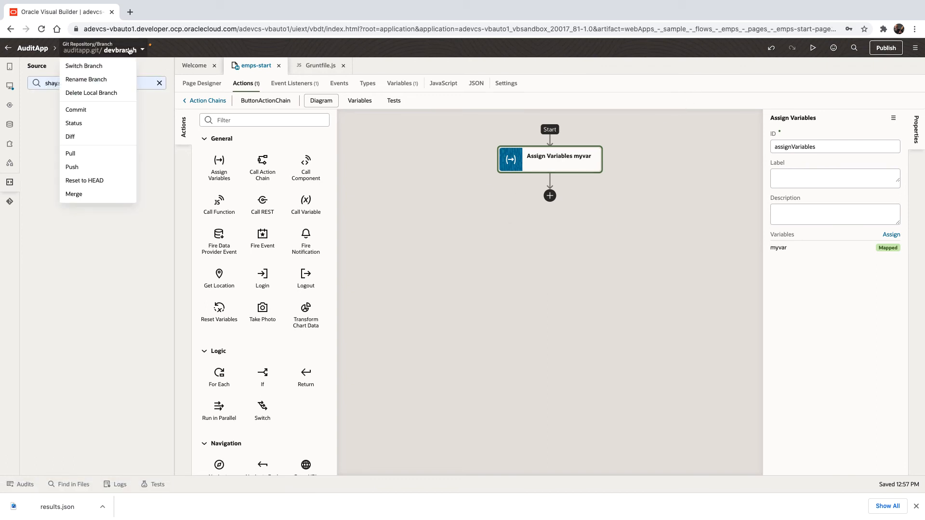
click(73, 167)
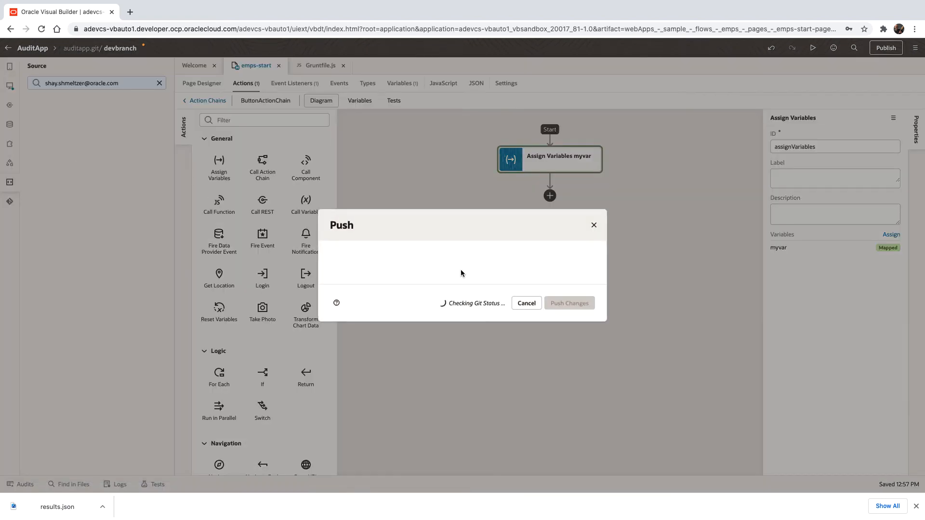
click(462, 313)
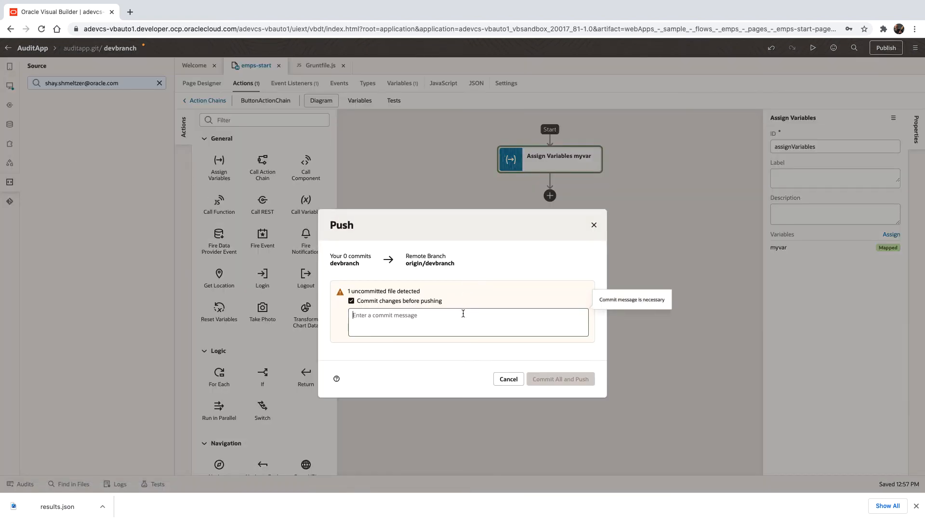
text(fi)
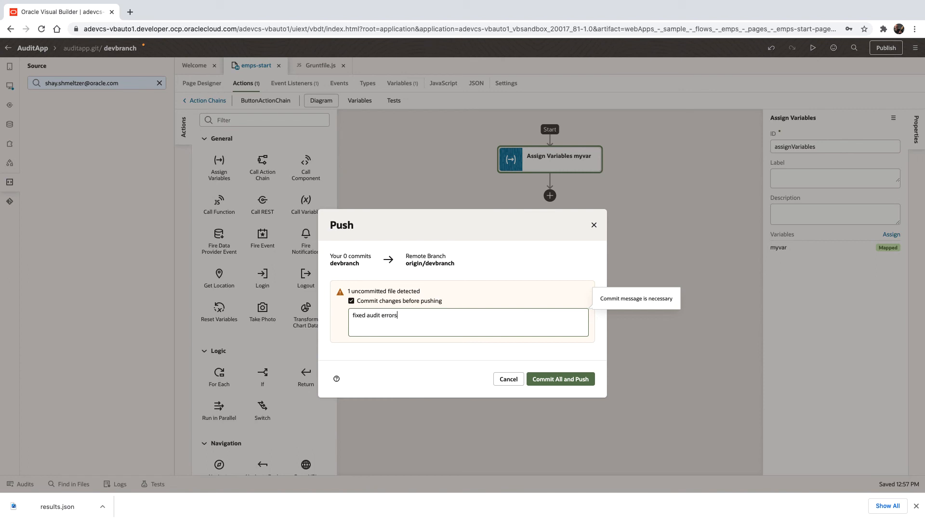
text(xed audit errors)
click(547, 378)
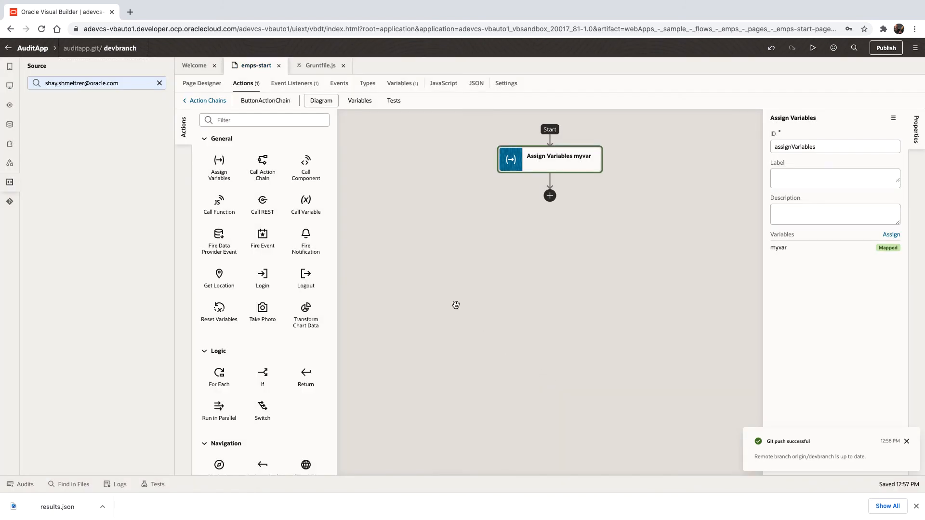
Leave the workspace, open merge request #43 for devbranch and start a new build of its linked AuditOurCode job
click(8, 48)
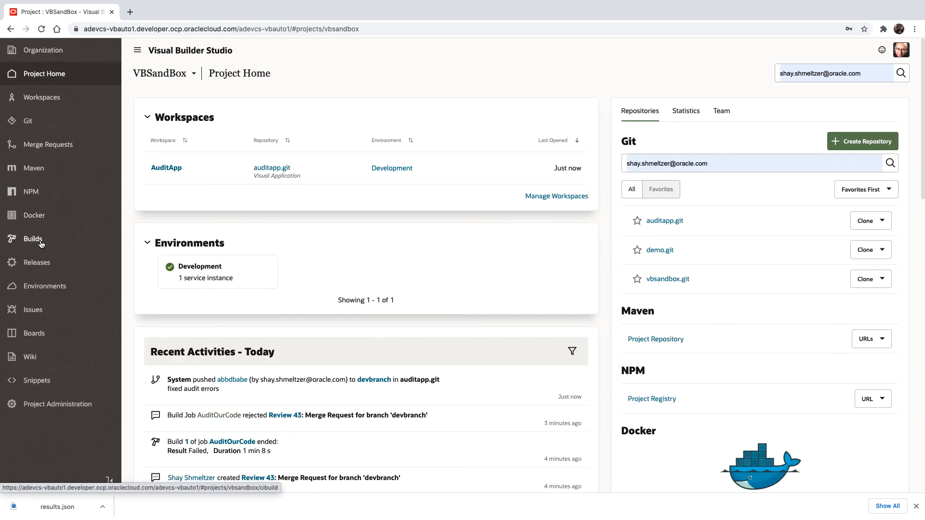
click(44, 146)
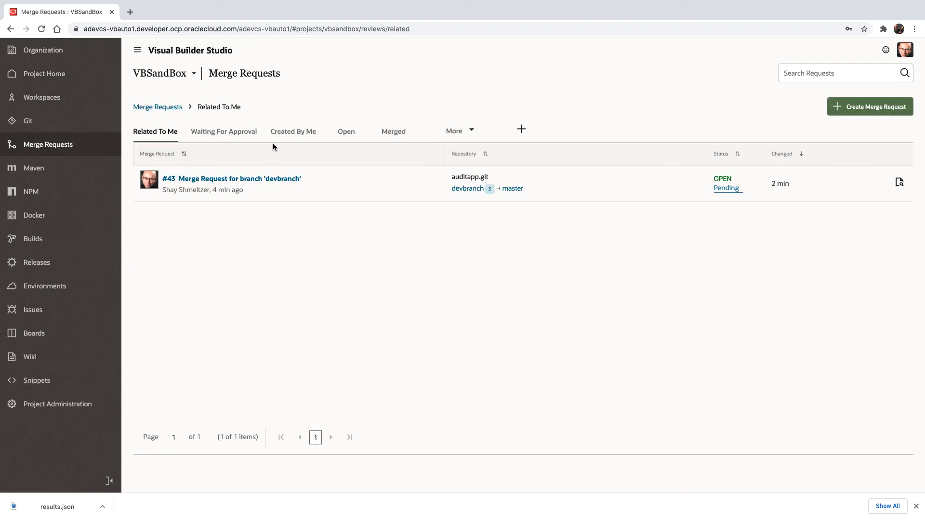
click(232, 179)
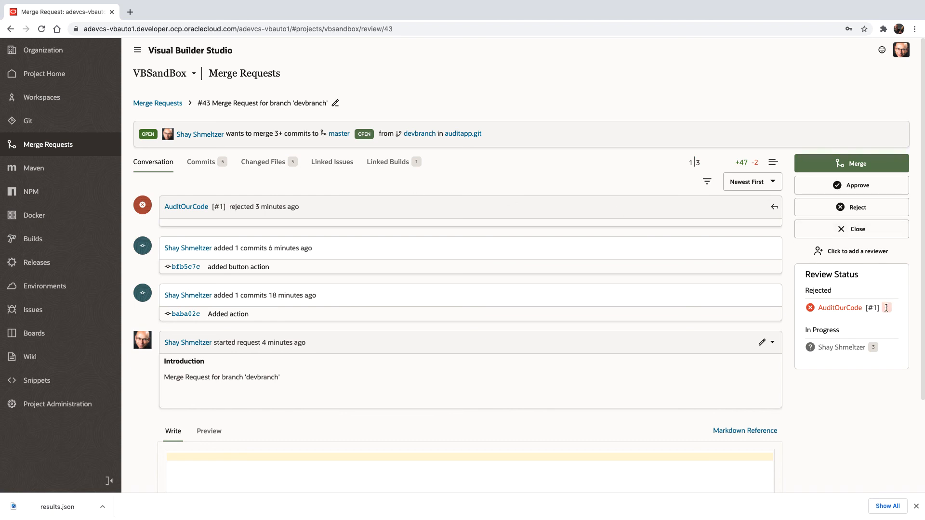
click(843, 310)
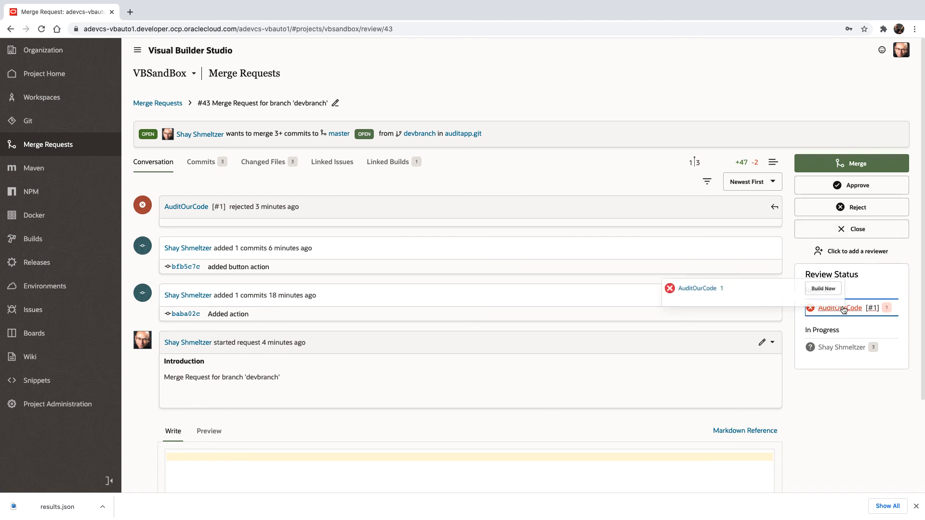
click(826, 286)
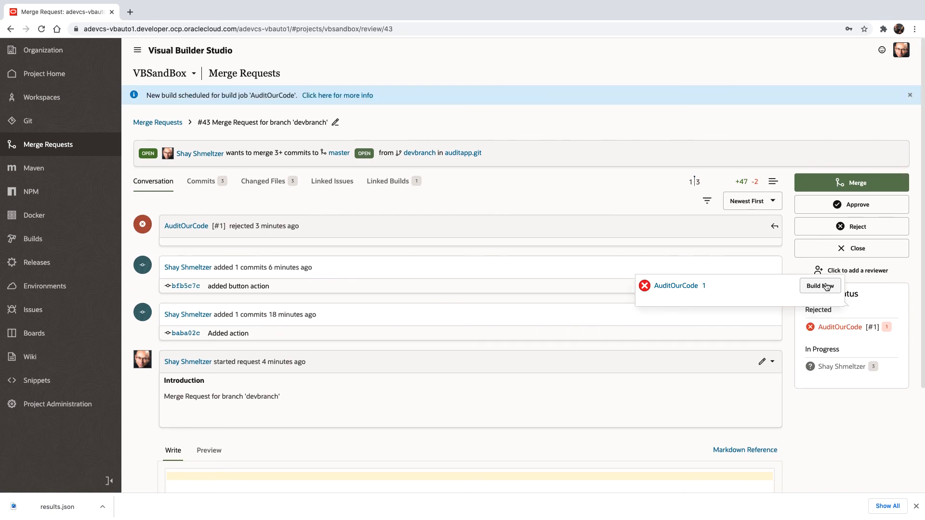
Open the AuditOurCode job and examine the issue counts by severity in the log of build #2
click(352, 95)
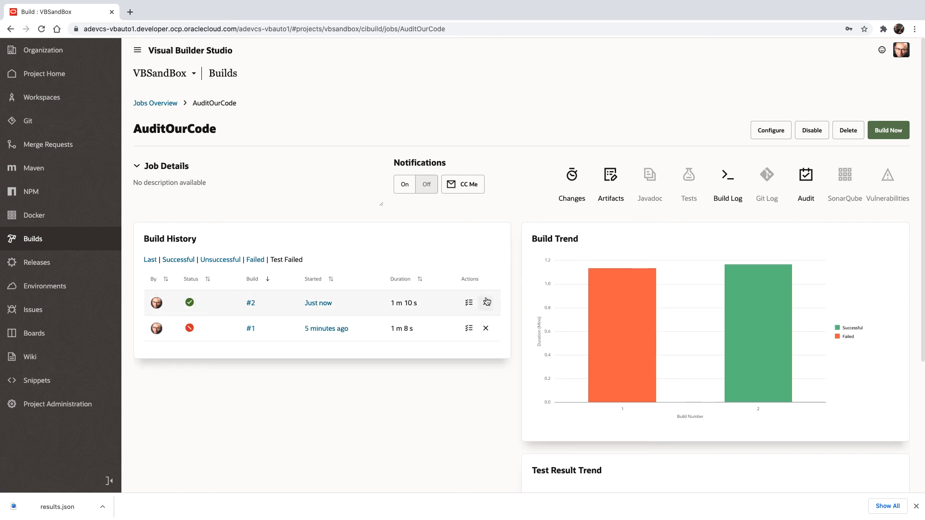
click(470, 302)
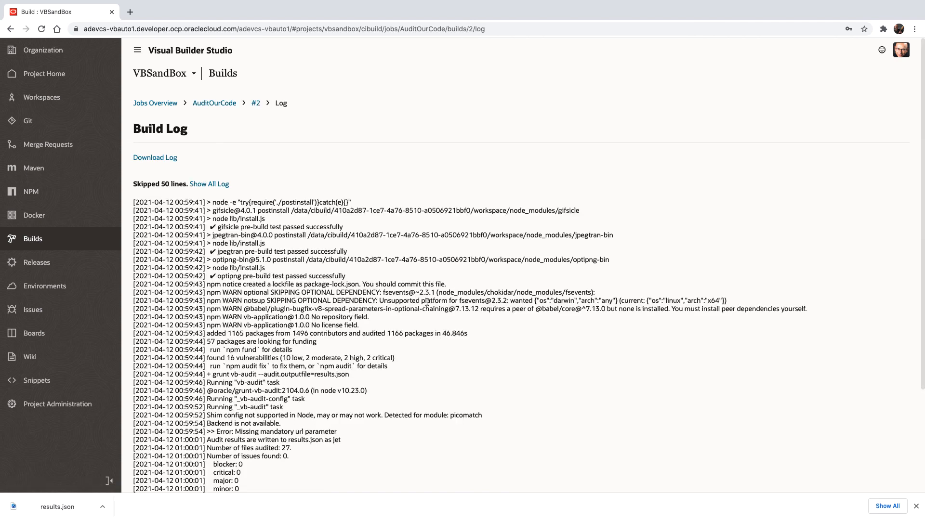
scroll(410, 312, down, 3)
drag(241, 365, 206, 332)
scroll(309, 332, up, 5)
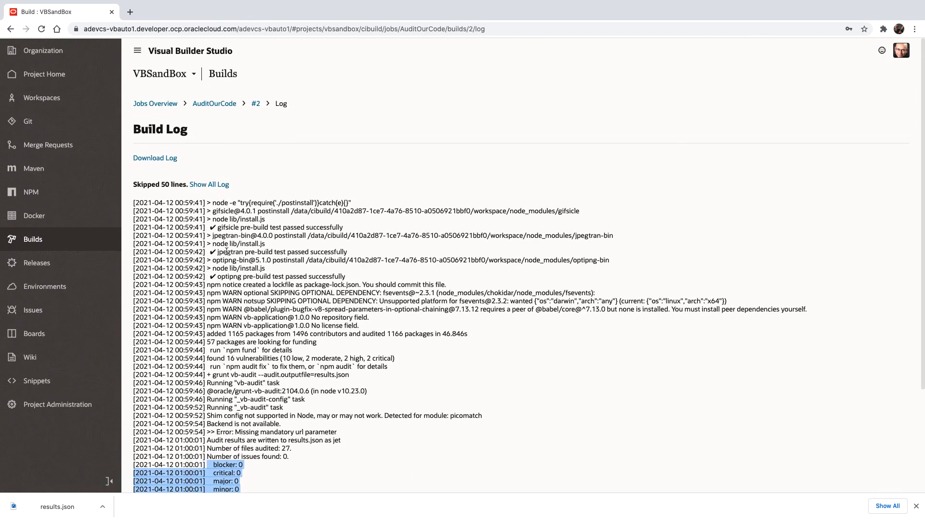
Reopen merge request #43 and merge devbranch into master with the Create a Merge Commit option
click(58, 148)
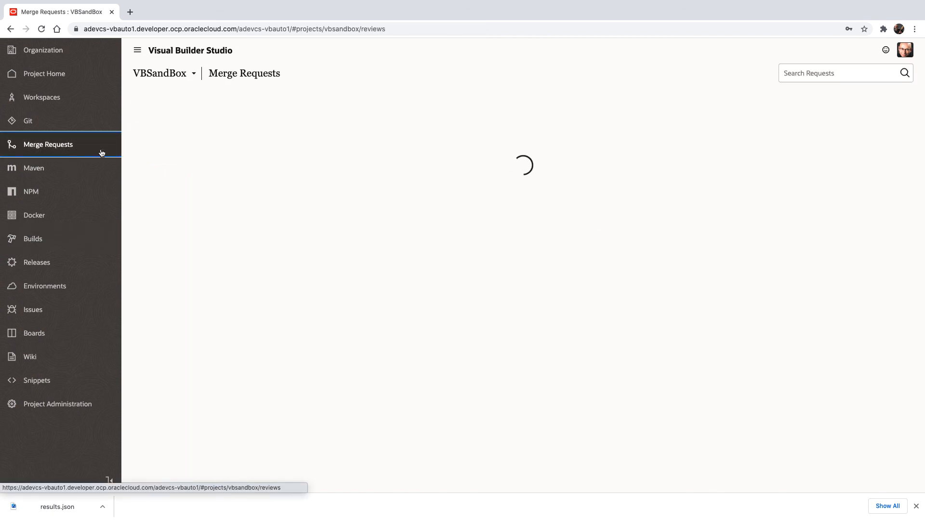
click(244, 179)
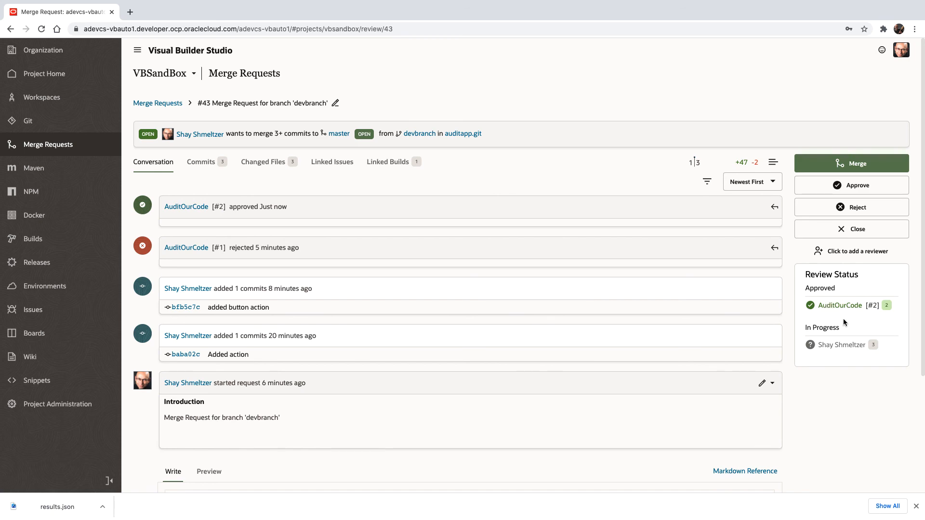
click(854, 163)
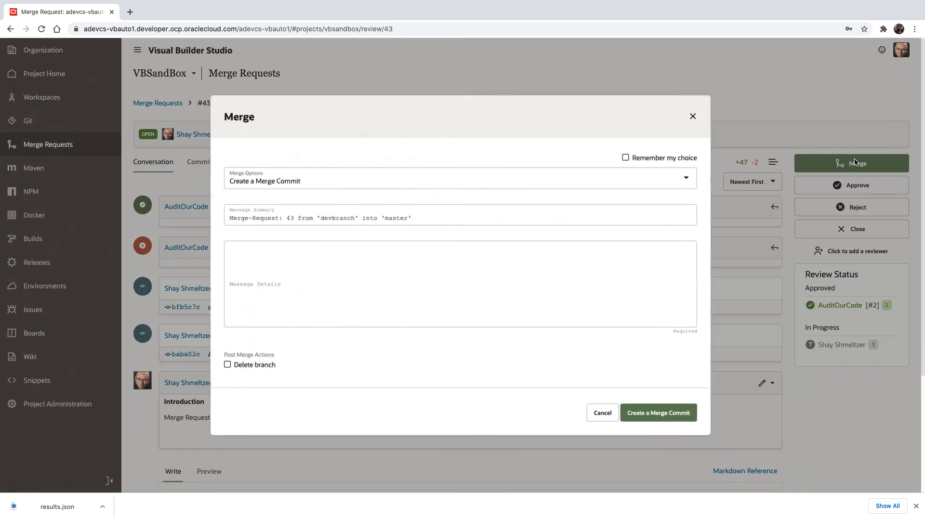
click(656, 415)
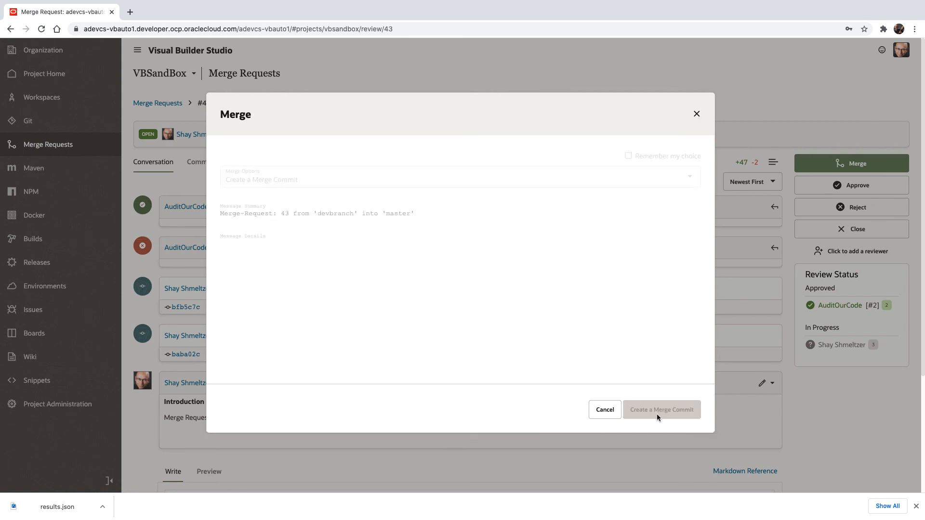